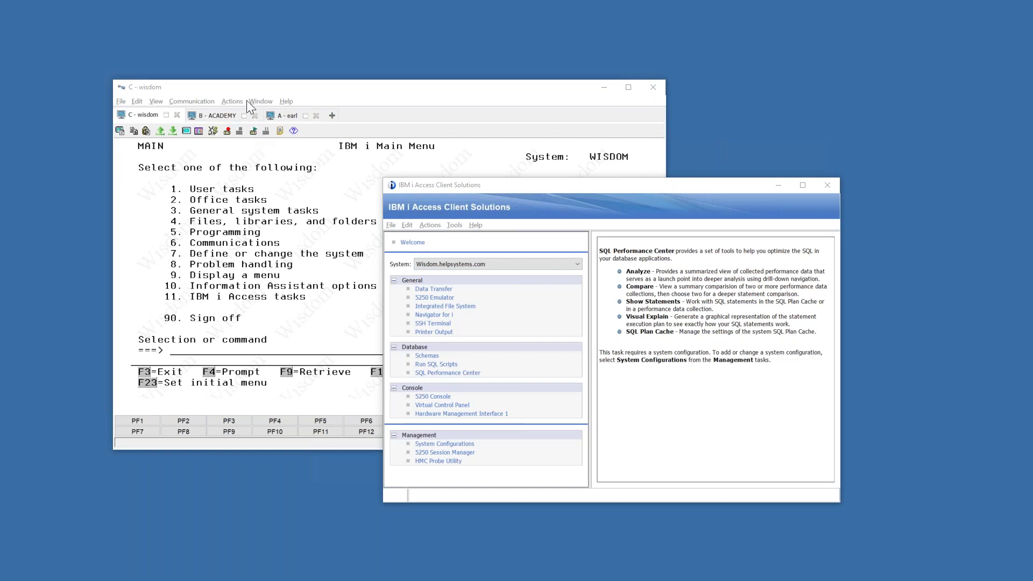
Open the SQL Performance Center for the Wisdom.helpsystems.com system and enlarge its window to show the full plan cache properties
{"action": "left_click", "coordinate": [232, 101]}
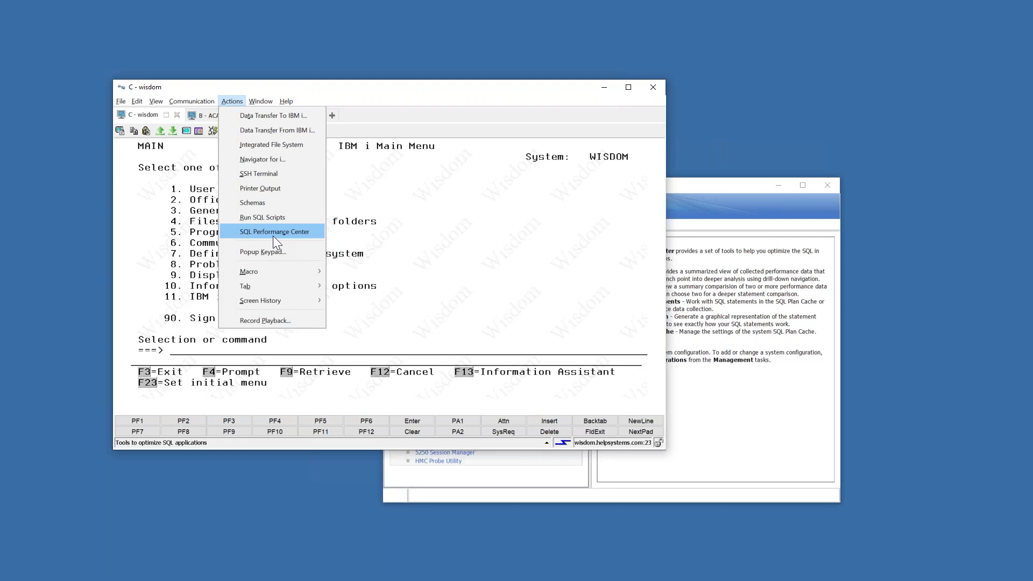
{"action": "left_click", "coordinate": [706, 206]}
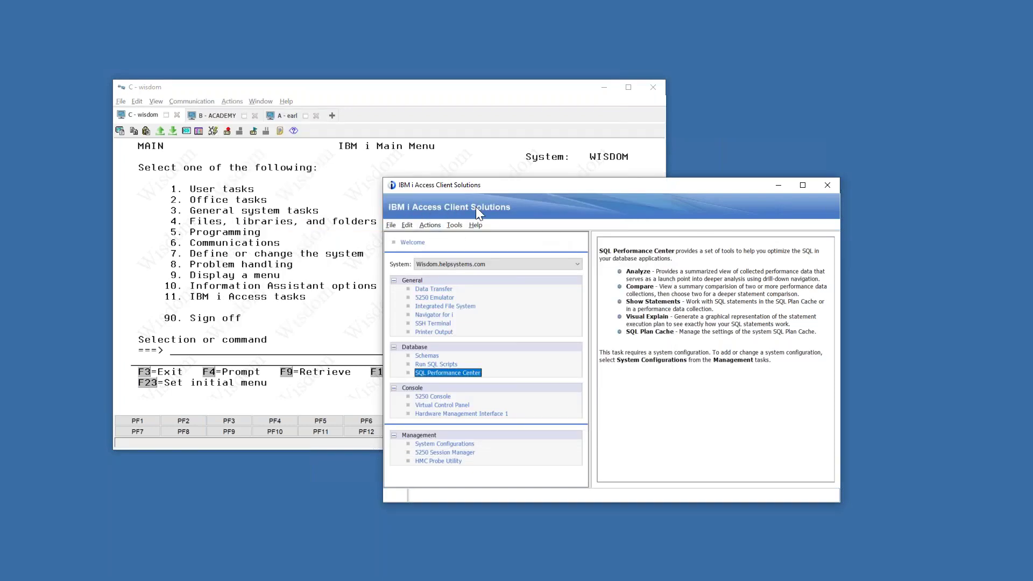
{"action": "left_click_drag", "start_coordinate": [527, 190], "coordinate": [551, 183]}
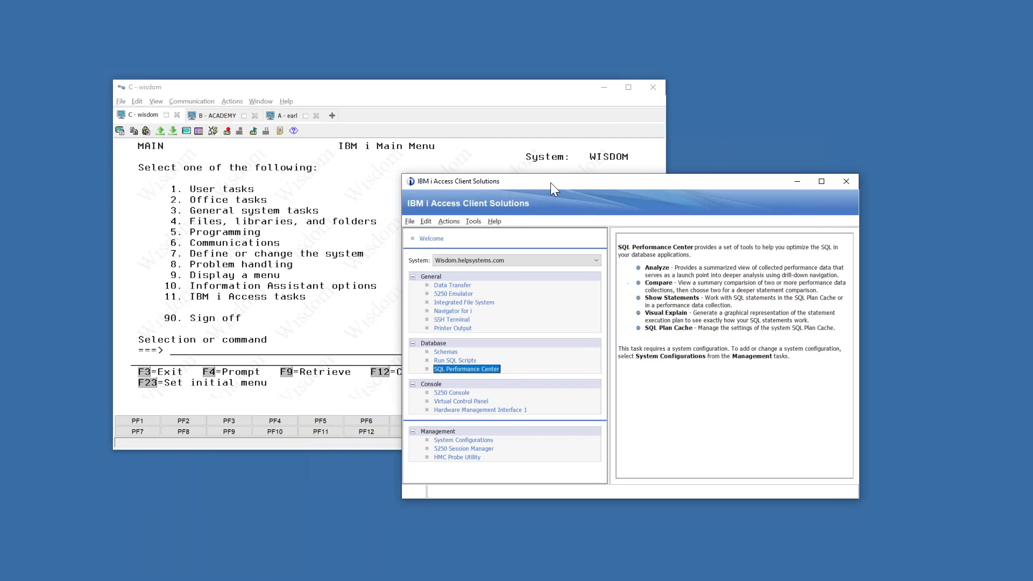
{"action": "left_click", "coordinate": [459, 367]}
{"action": "left_click_drag", "start_coordinate": [125, 108], "coordinate": [586, 71]}
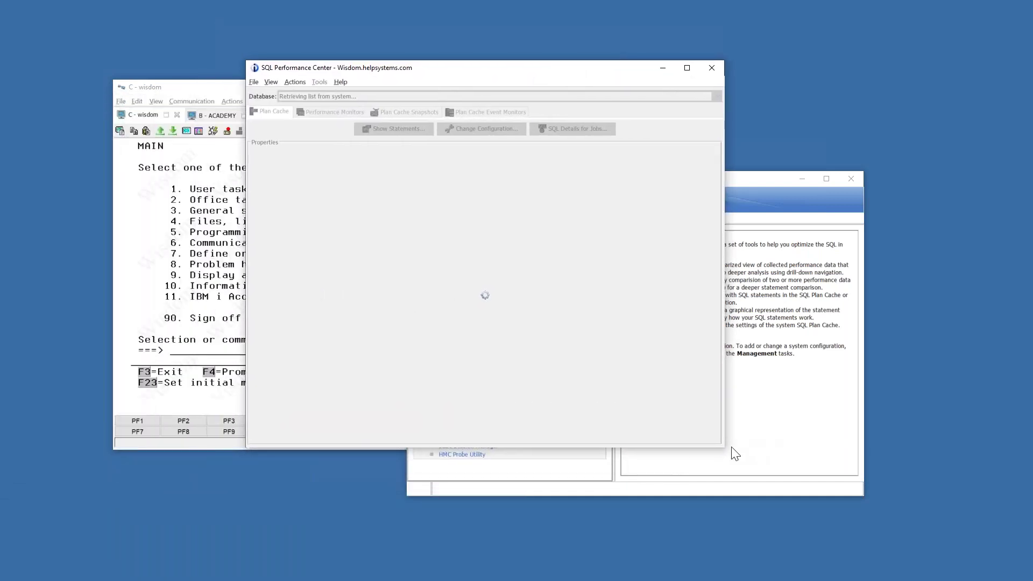
{"action": "left_click_drag", "start_coordinate": [770, 460], "coordinate": [895, 492]}
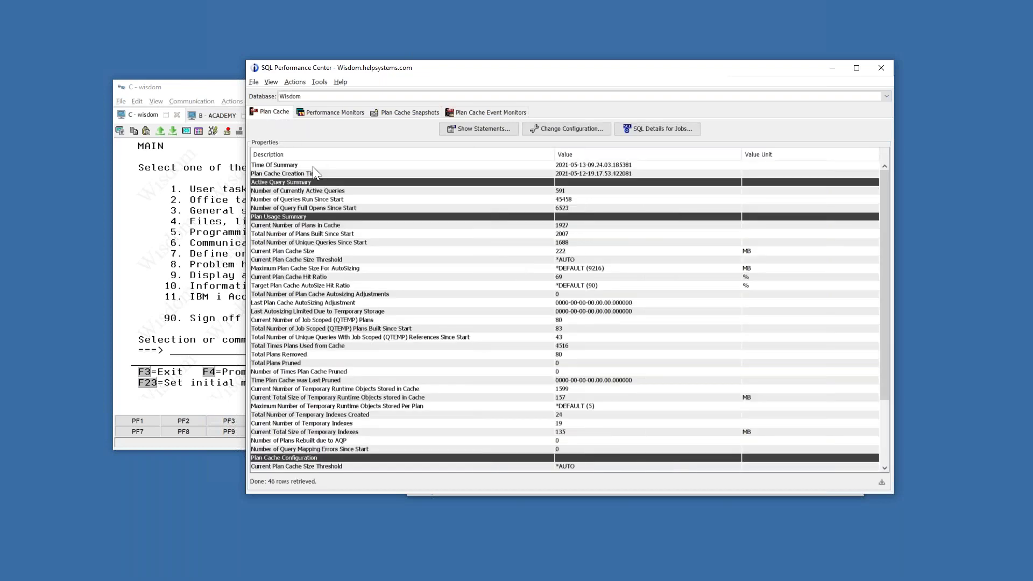
Review the plan cache creation time, the available new monitor and snapshot types, and the active and total query counts
{"action": "left_click", "coordinate": [511, 173]}
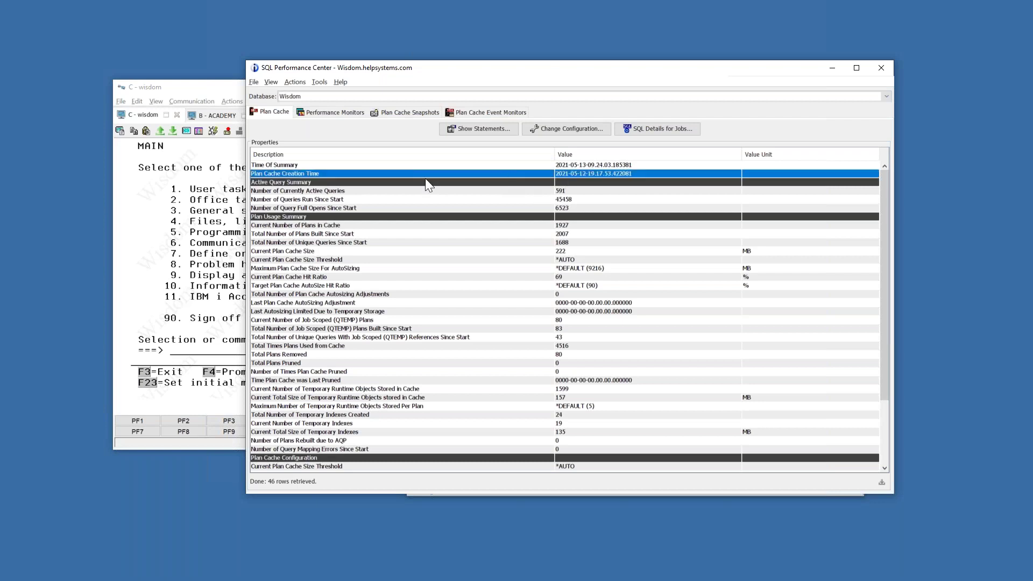
{"action": "left_click", "coordinate": [254, 82]}
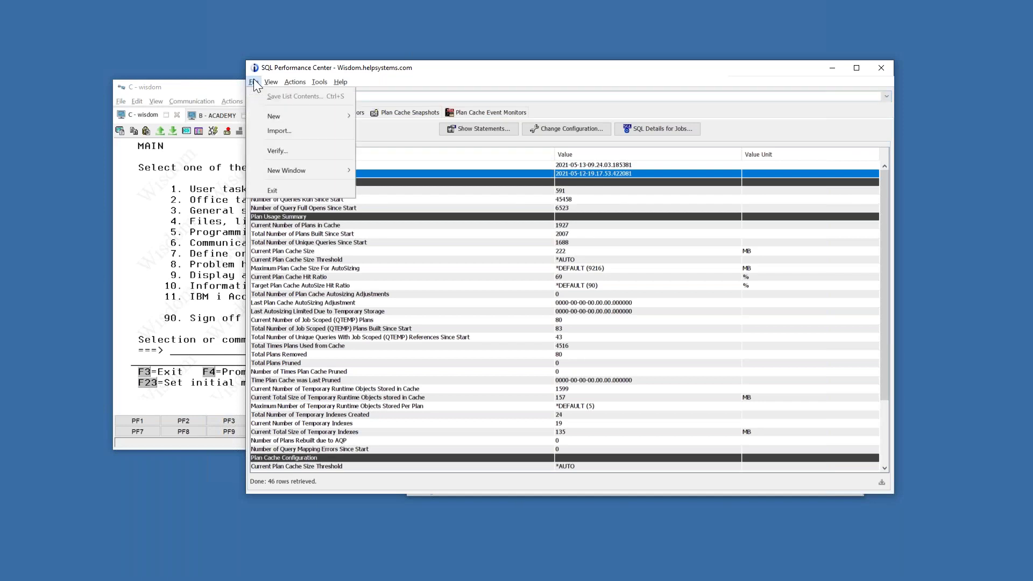
{"action": "mouse_move", "coordinate": [277, 120]}
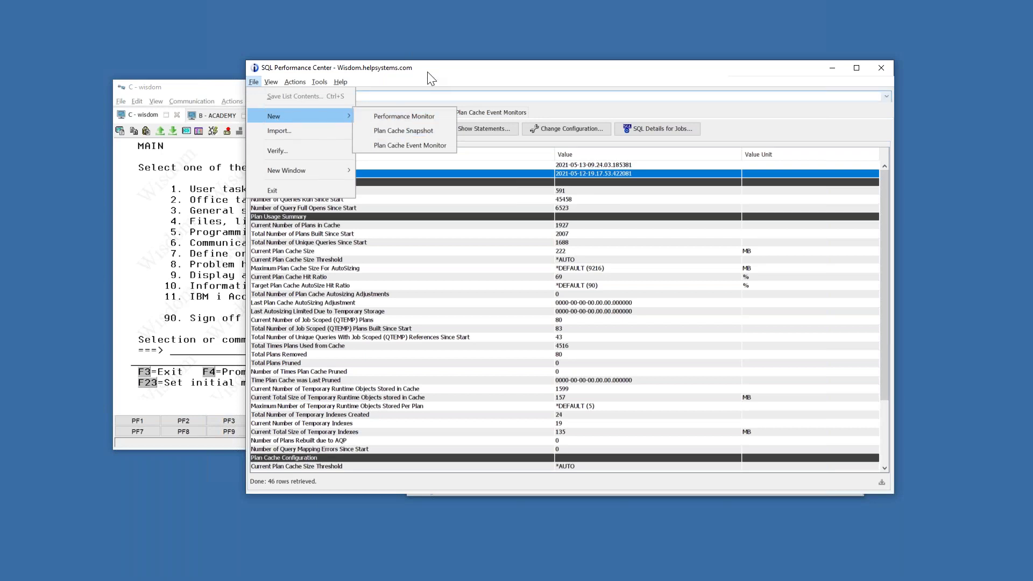
{"action": "left_click", "coordinate": [449, 79]}
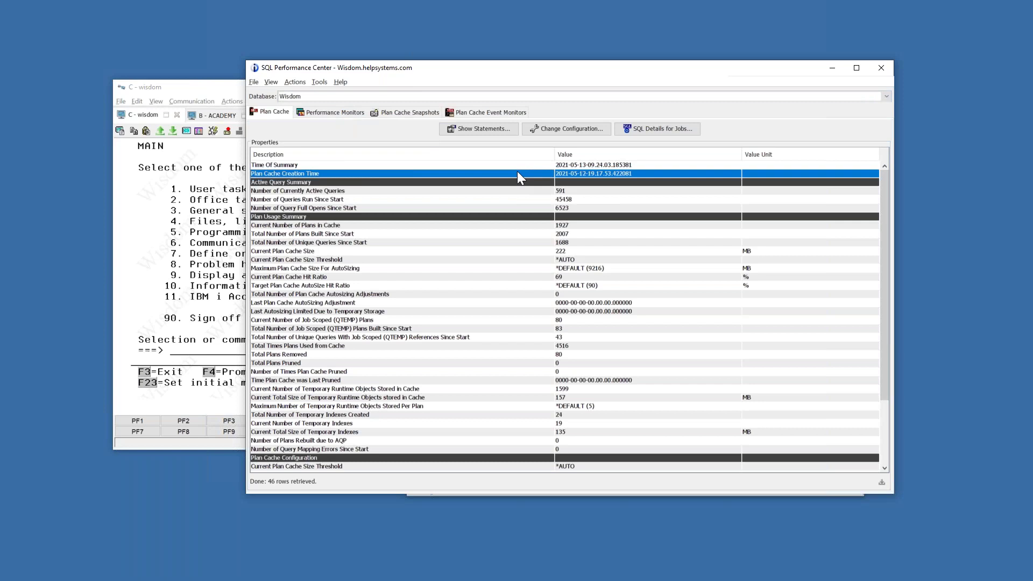
{"action": "left_click", "coordinate": [378, 192]}
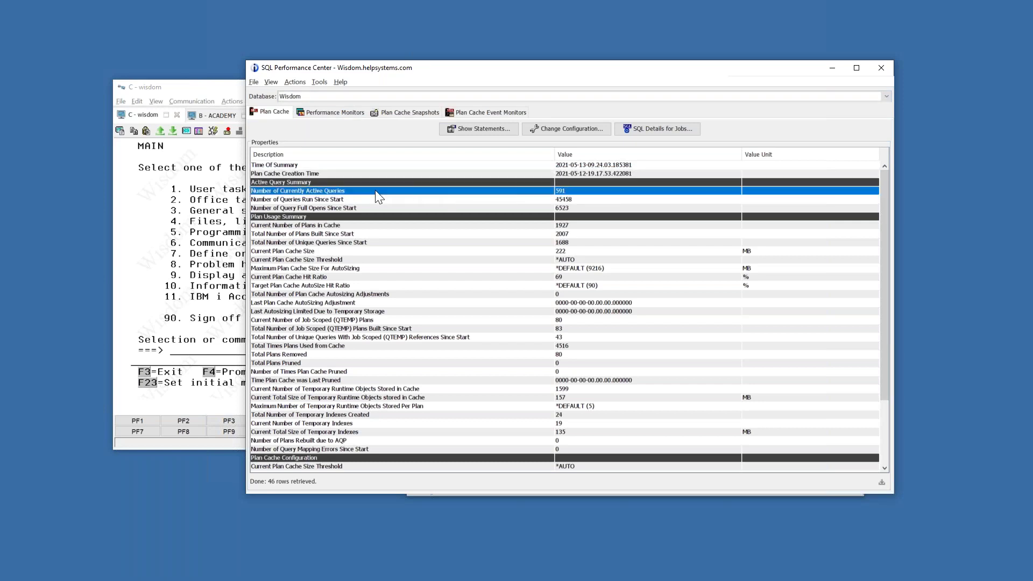
{"action": "left_click", "coordinate": [375, 197]}
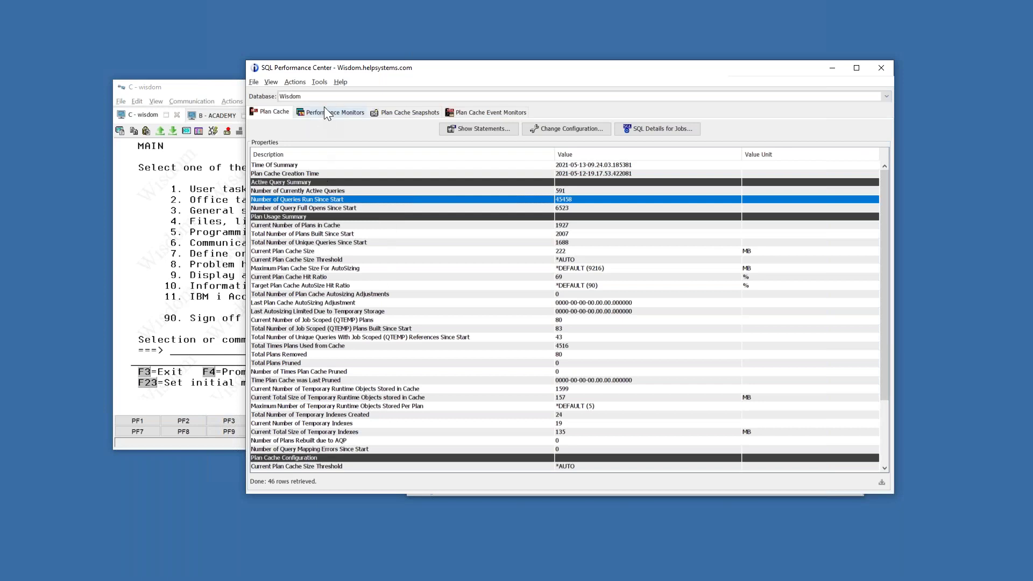
List the plan cache snapshots sorted by creation date, newest first, and select the newest SNAPSHOT table entry in SQLPLANDMP
{"action": "left_click", "coordinate": [416, 113]}
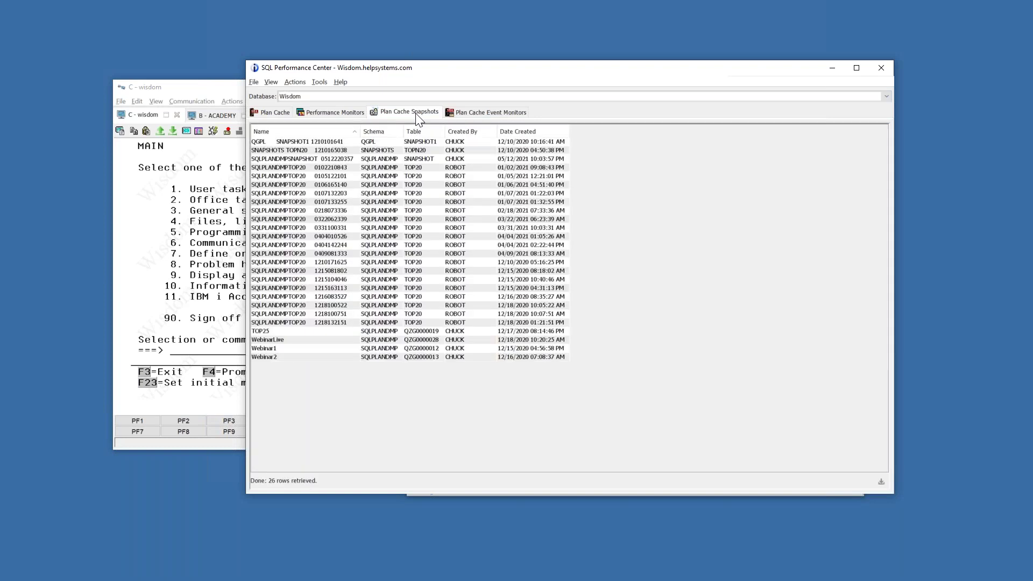
{"action": "left_click", "coordinate": [521, 131]}
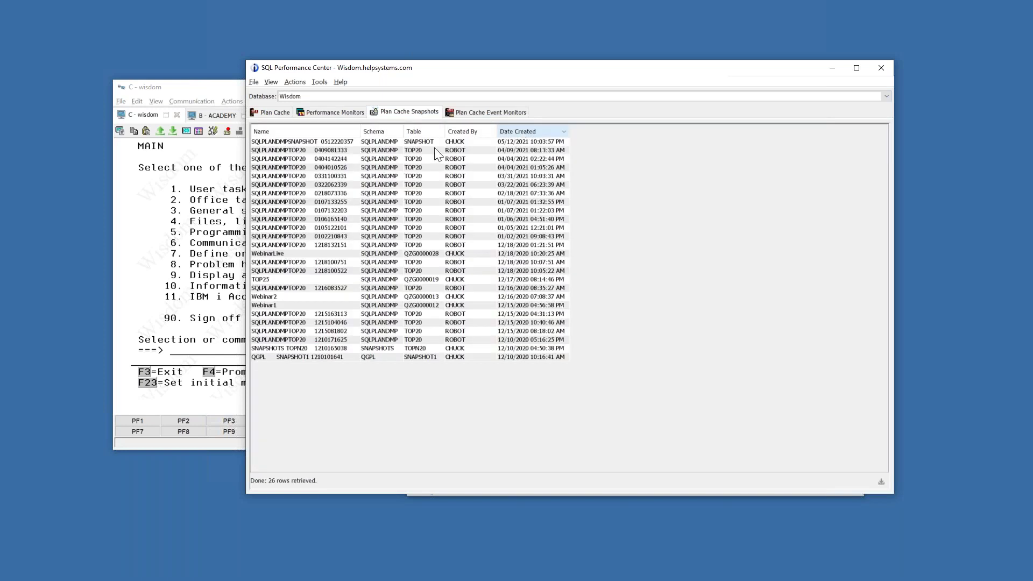
{"action": "left_click", "coordinate": [345, 142]}
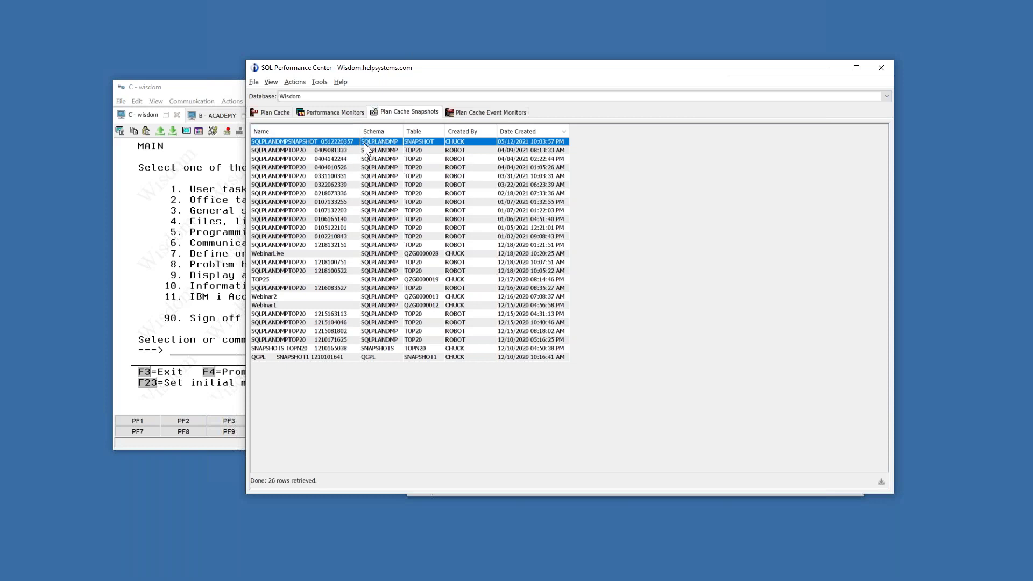
Switch to the 5250 emulator session, run wrklib sql*, and look through the objects in SQLPLANDMP with option 12 for the SNAPSHOT file
{"action": "left_click", "coordinate": [224, 96]}
{"action": "type", "text": "wrklib sql*"}
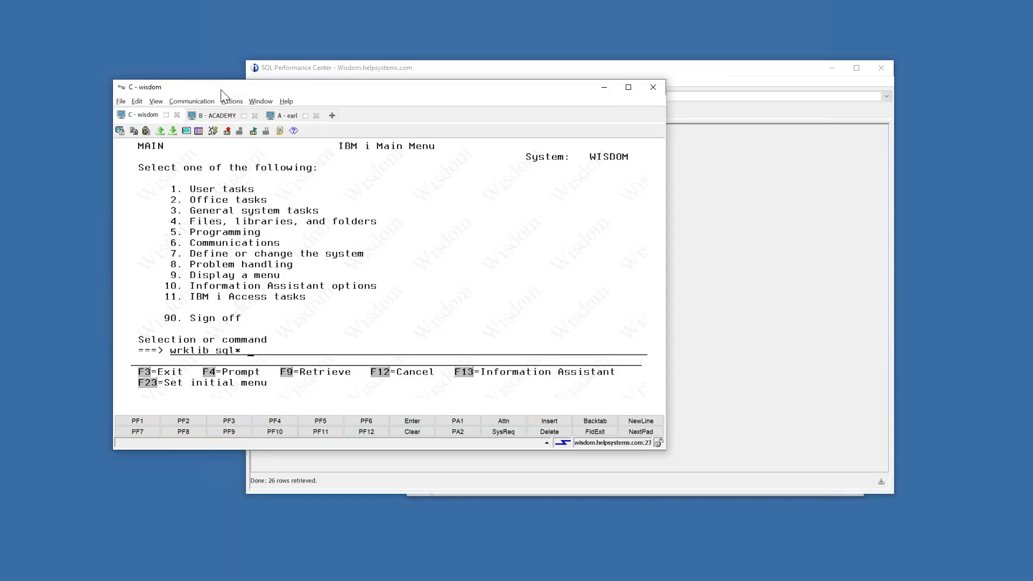
{"action": "key", "text": "Return"}
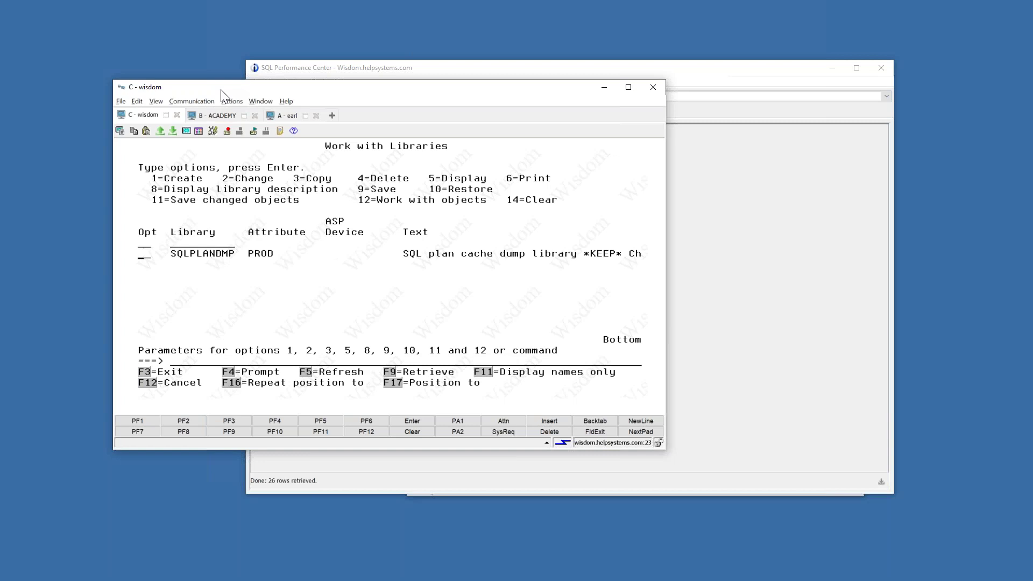
{"action": "type", "text": "12"}
{"action": "key", "text": "Return"}
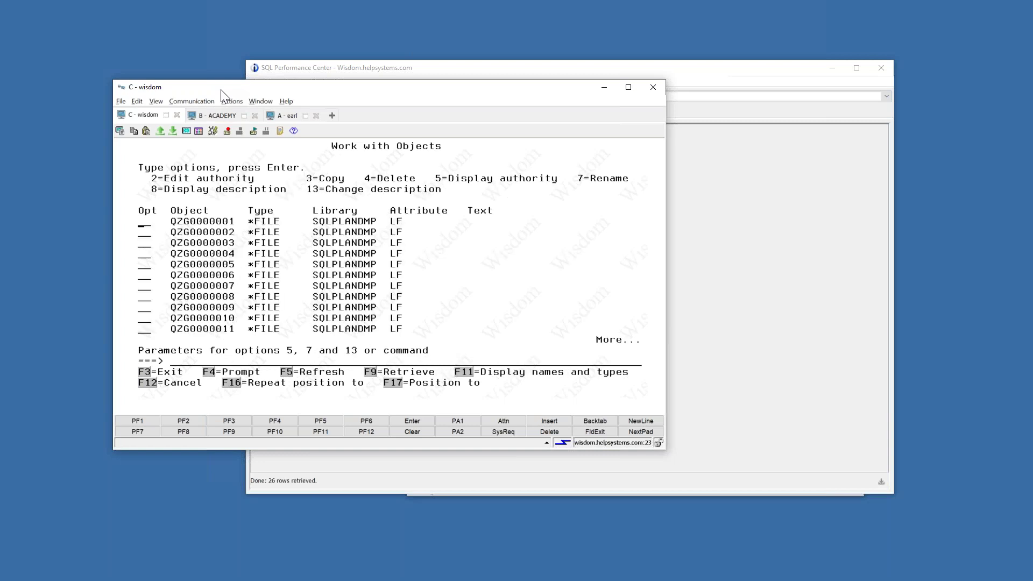
{"action": "key", "text": "Page_Down"}
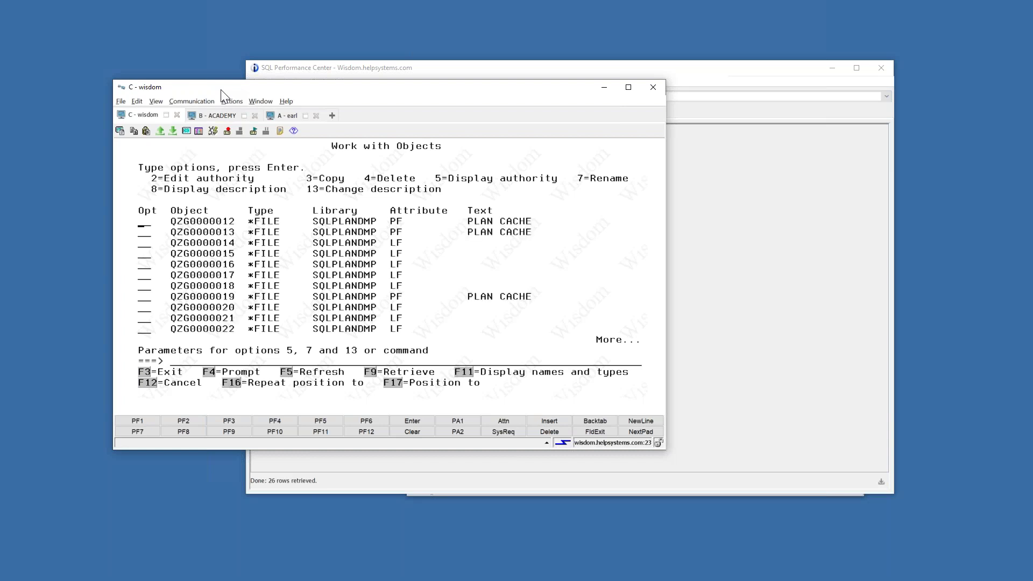
{"action": "key", "text": "Page_Down"}
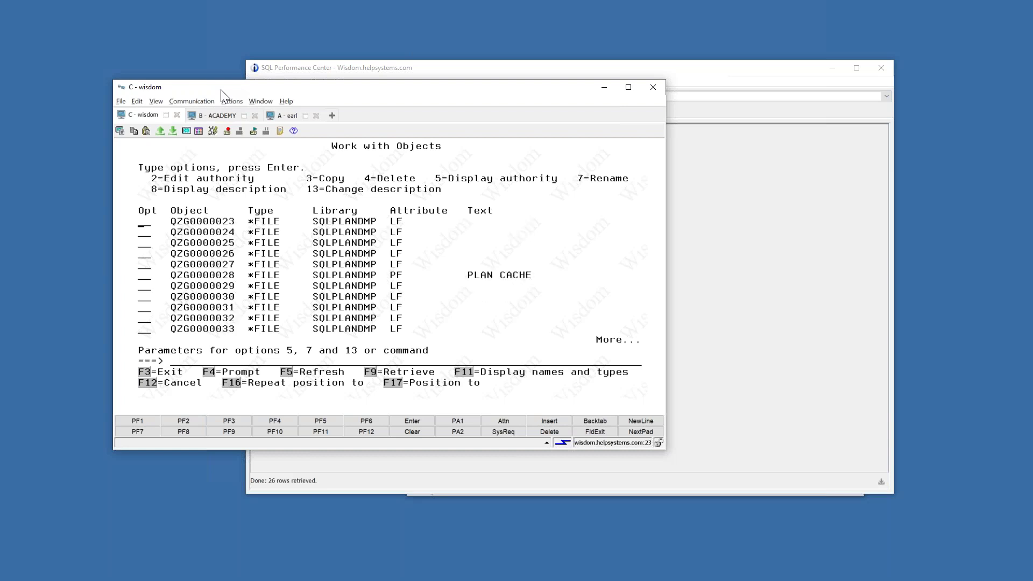
{"action": "key", "text": "Page_Down"}
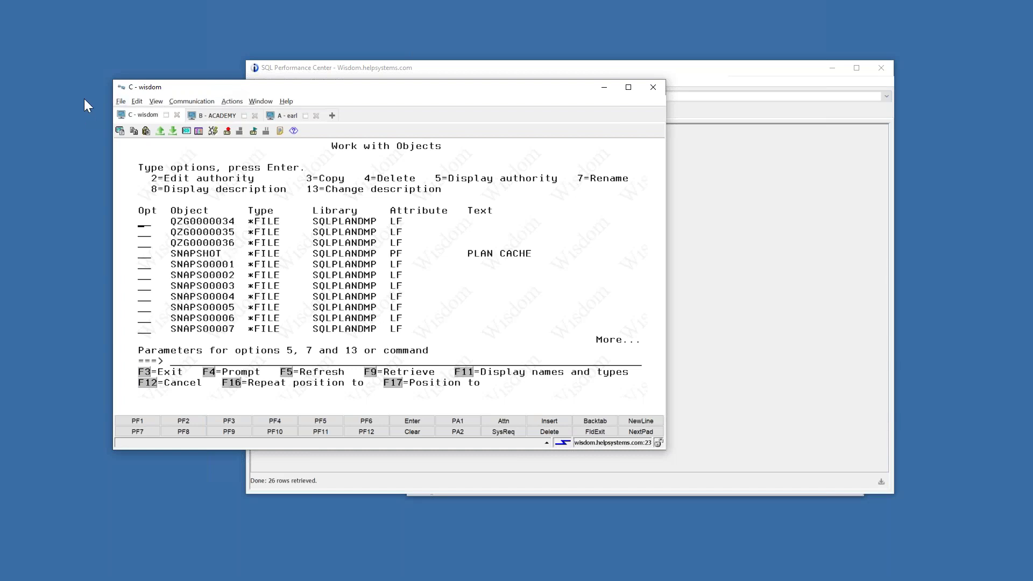
Switch back to the SQL Performance Center, analyze the newest SQLPLANDMP snapshot, and reposition the analysis window
{"action": "key", "text": "alt+Tab"}
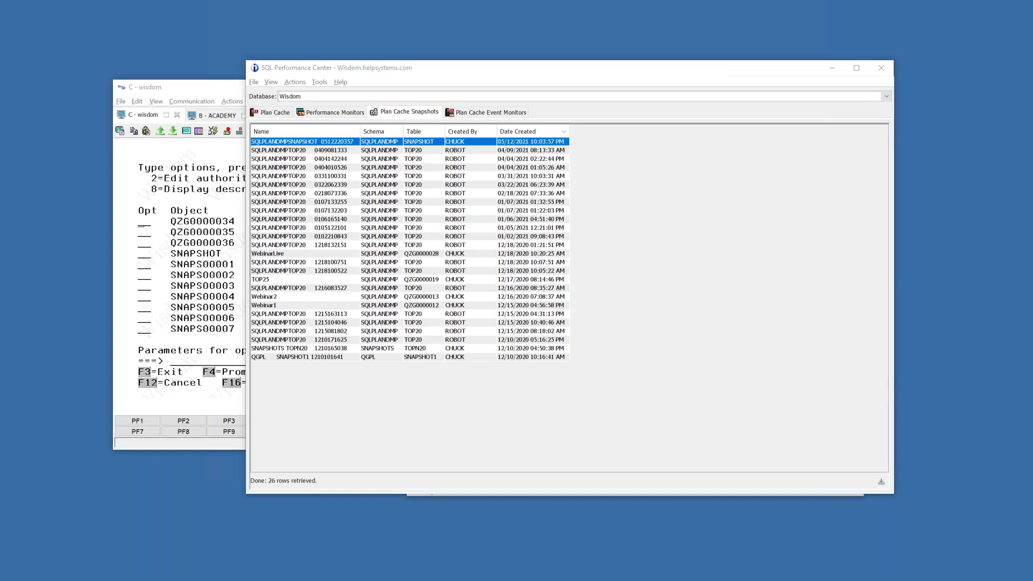
{"action": "left_click", "coordinate": [389, 142]}
{"action": "right_click", "coordinate": [389, 143]}
{"action": "left_click", "coordinate": [535, 140]}
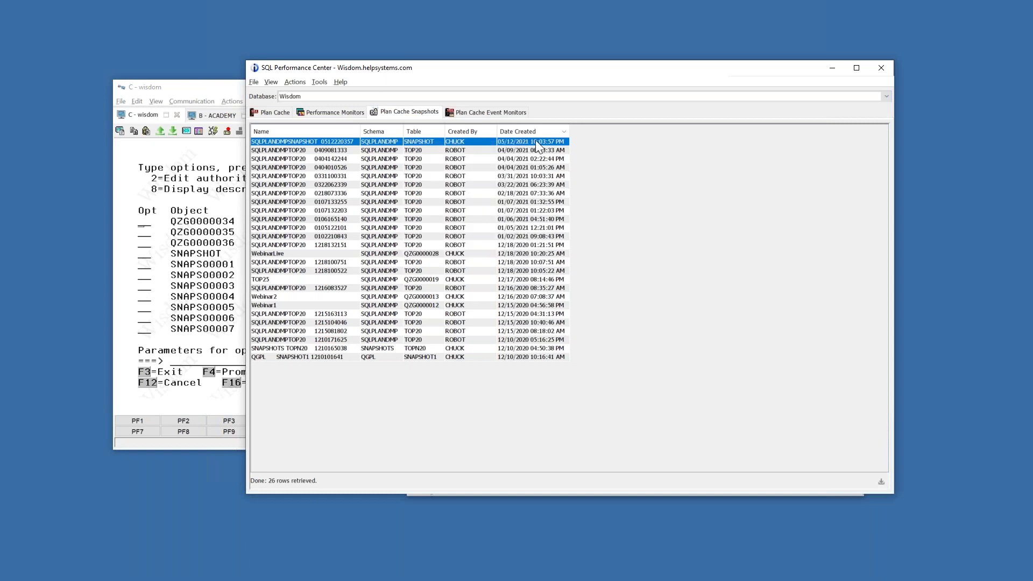
{"action": "right_click", "coordinate": [387, 142]}
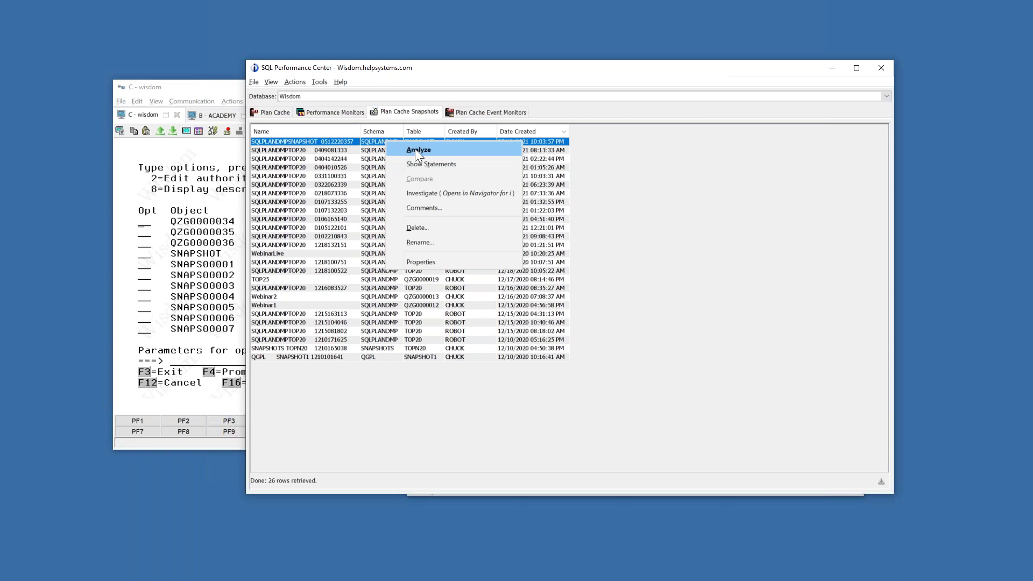
{"action": "left_click", "coordinate": [416, 151]}
{"action": "left_click_drag", "start_coordinate": [437, 125], "coordinate": [553, 137]}
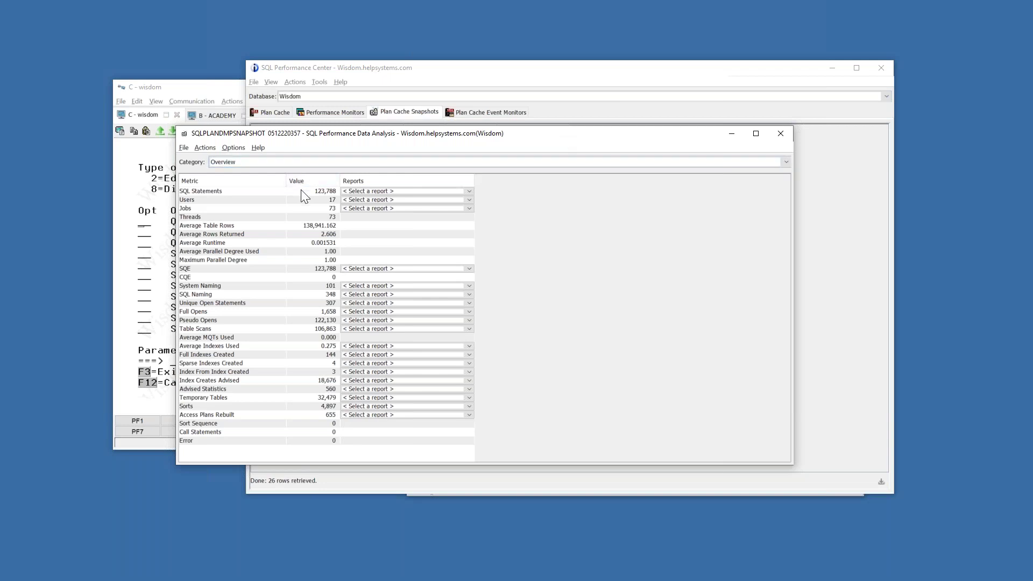
Open the SQL Statement Summary report for the SQL Statements metric in the snapshot's overview
{"action": "left_click", "coordinate": [469, 192]}
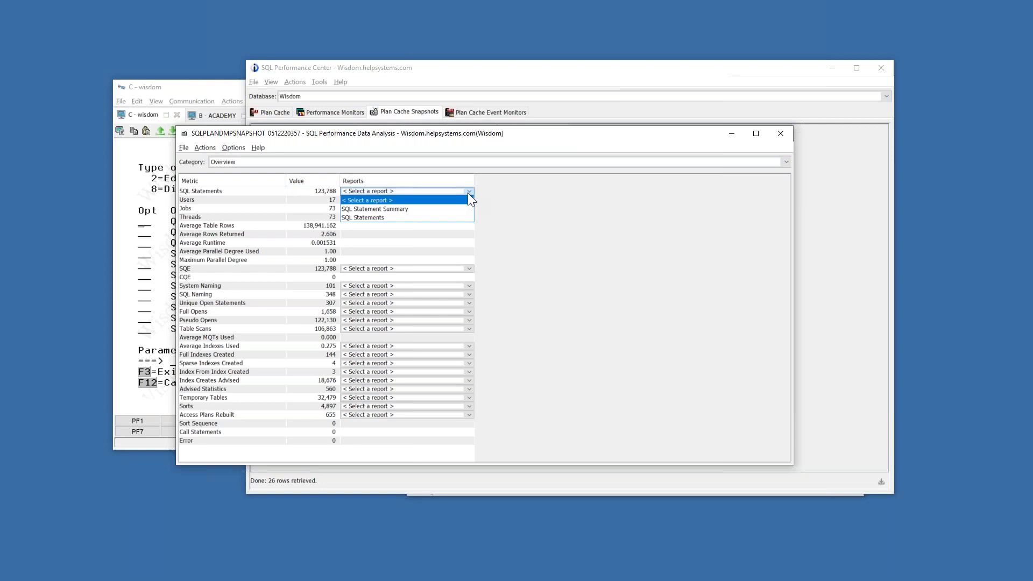
{"action": "left_click", "coordinate": [509, 195]}
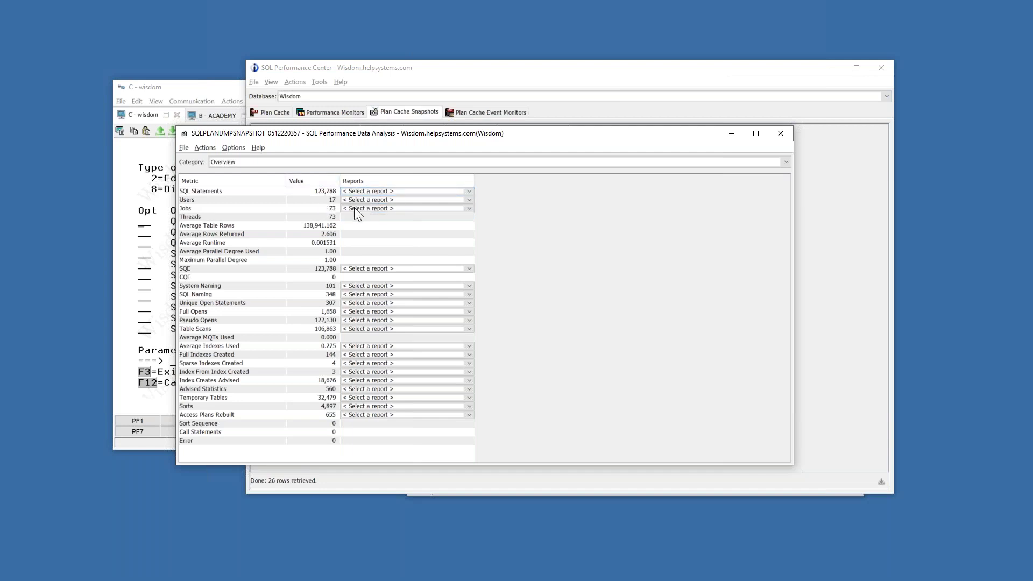
{"action": "left_click", "coordinate": [469, 192]}
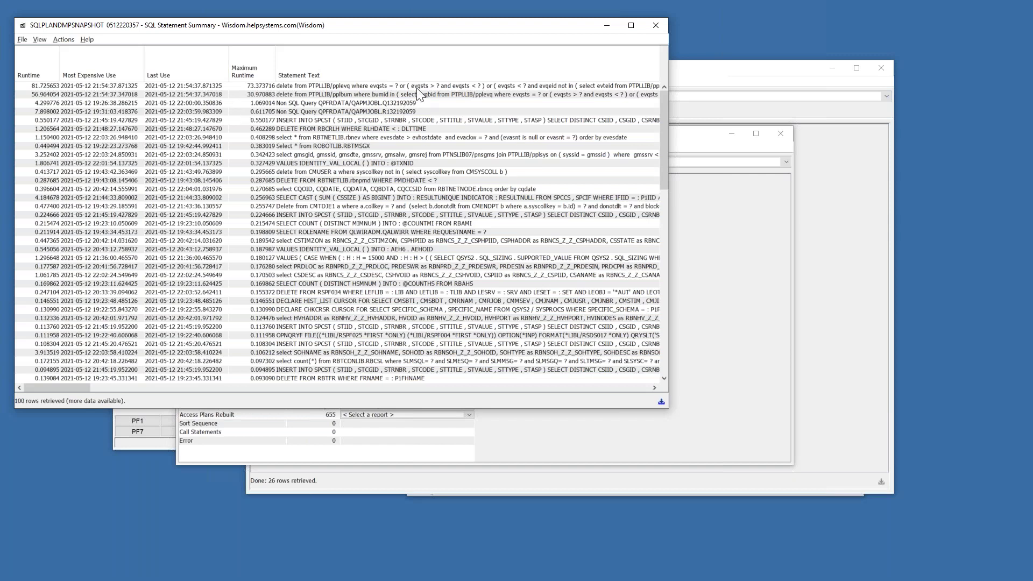
Examine the longest-running statement's runtime and text, plus the interface, job, IP address and user columns of the summary
{"action": "scroll", "coordinate": [418, 235], "scroll_direction": "down", "scroll_amount": 8}
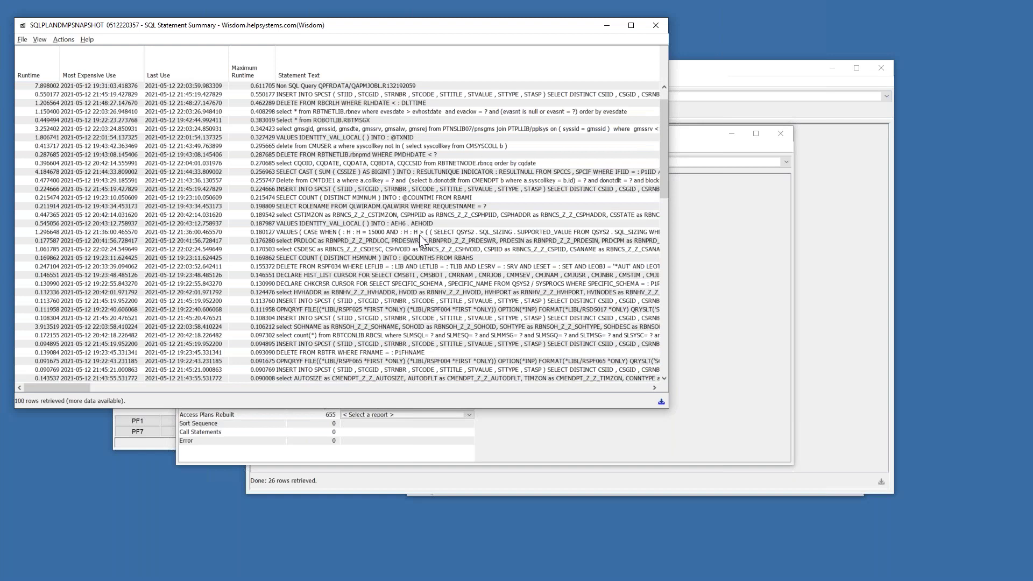
{"action": "scroll", "coordinate": [417, 238], "scroll_direction": "up", "scroll_amount": 8}
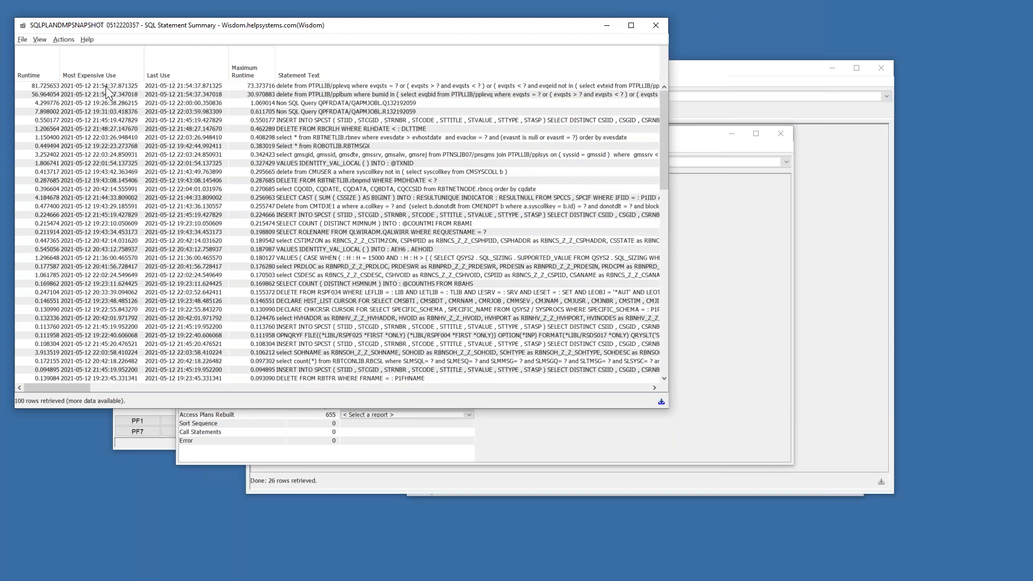
{"action": "left_click", "coordinate": [105, 86]}
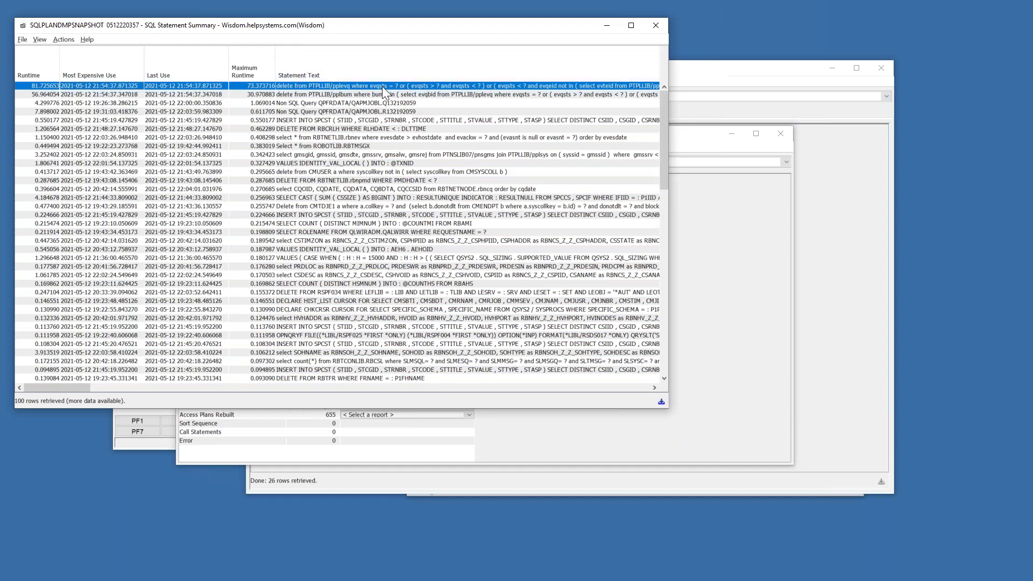
{"action": "left_click_drag", "start_coordinate": [83, 387], "coordinate": [532, 398]}
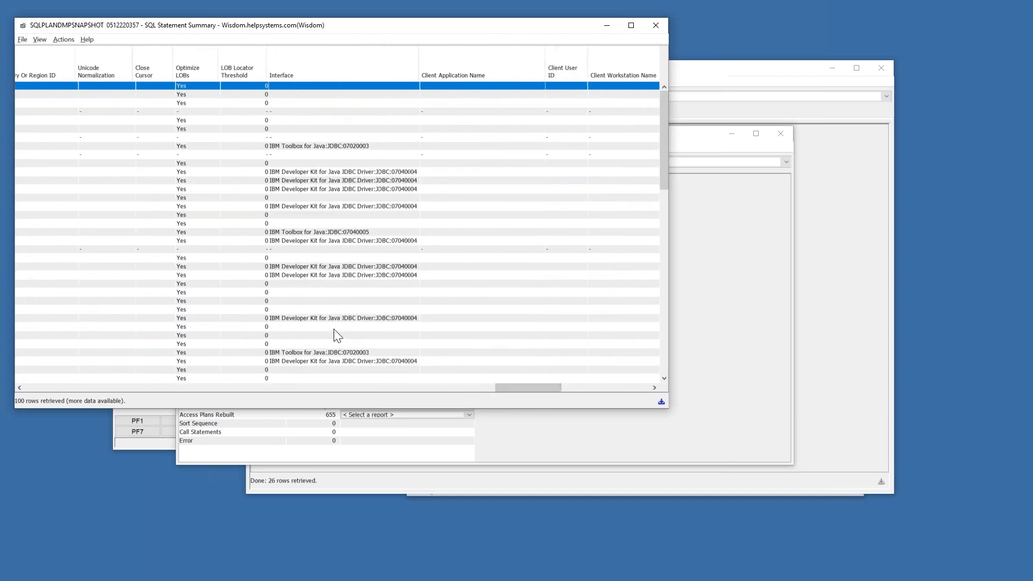
{"action": "left_click_drag", "start_coordinate": [505, 386], "coordinate": [581, 399]}
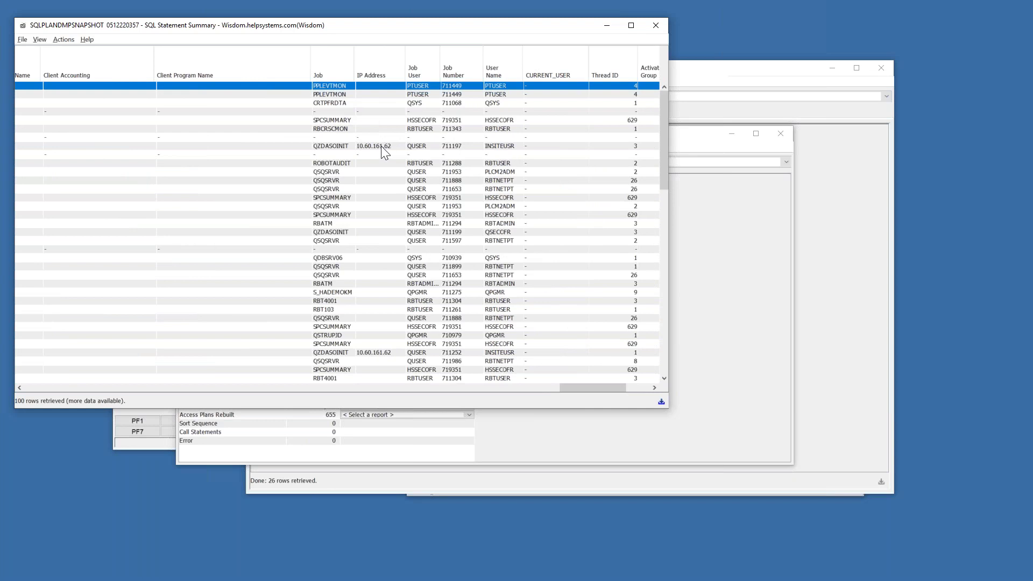
Open the first INSERT INTO SPCST statement from the summary in Run SQL Scripts using Work with SQL Statement
{"action": "left_click_drag", "start_coordinate": [567, 389], "coordinate": [21, 385]}
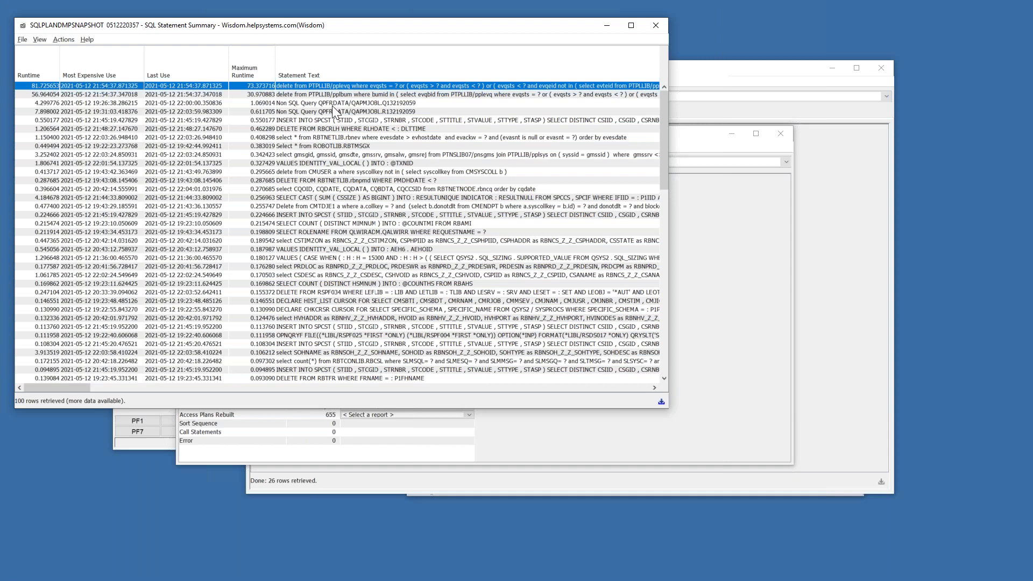
{"action": "right_click", "coordinate": [332, 120]}
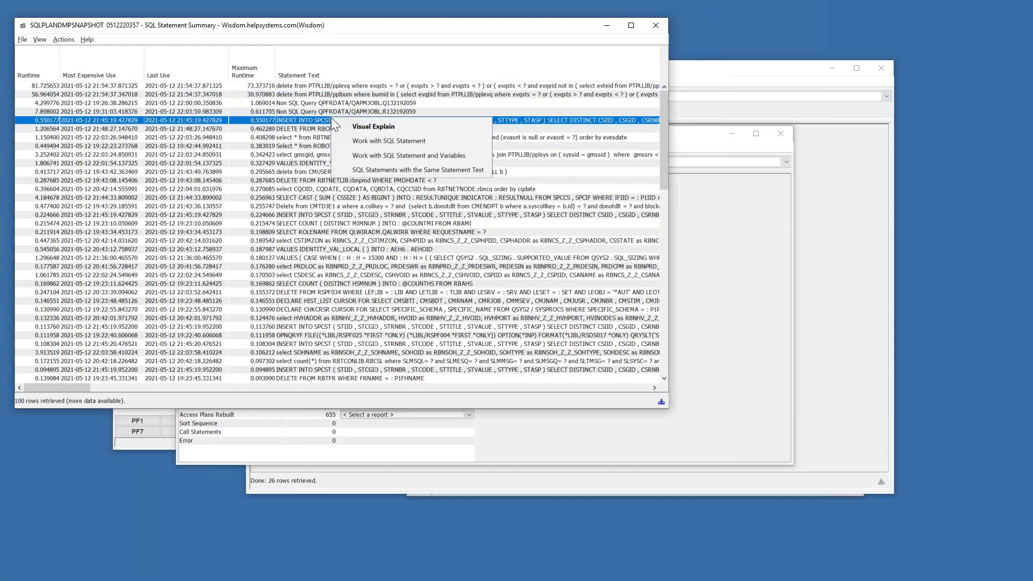
{"action": "left_click", "coordinate": [377, 141]}
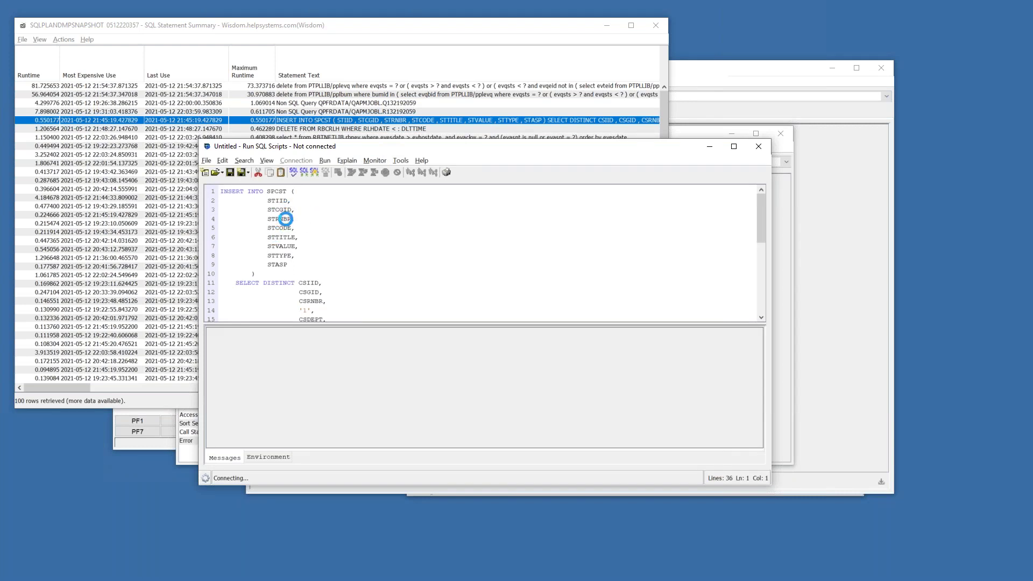
Look through the full text of the INSERT INTO SPCST statement in Run SQL Scripts and close the script window
{"action": "scroll", "coordinate": [285, 220], "scroll_direction": "down", "scroll_amount": 5}
{"action": "scroll", "coordinate": [285, 220], "scroll_direction": "up", "scroll_amount": 5}
{"action": "scroll", "coordinate": [284, 221], "scroll_direction": "down", "scroll_amount": 5}
{"action": "scroll", "coordinate": [284, 221], "scroll_direction": "up", "scroll_amount": 5}
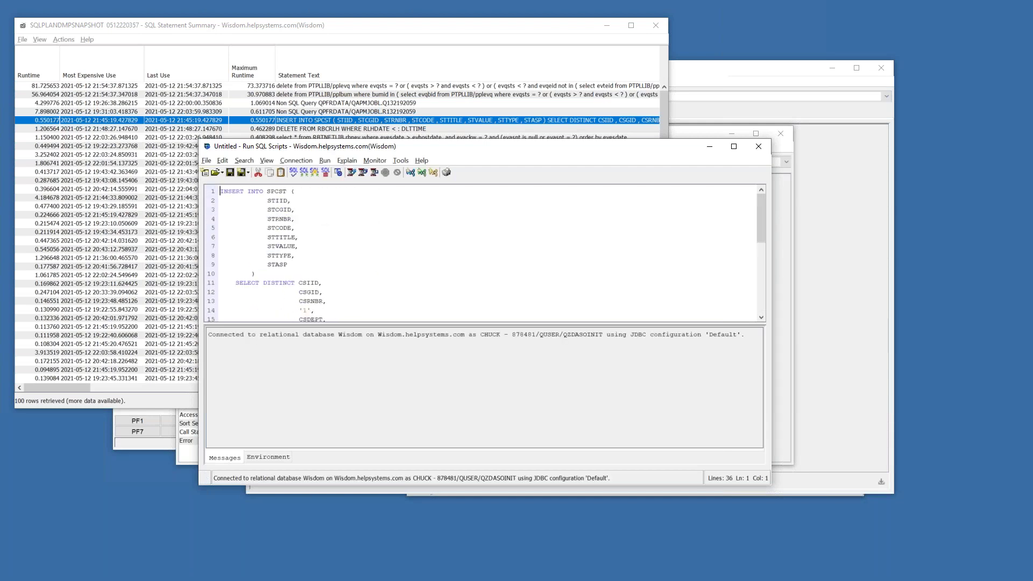
{"action": "left_click", "coordinate": [757, 147]}
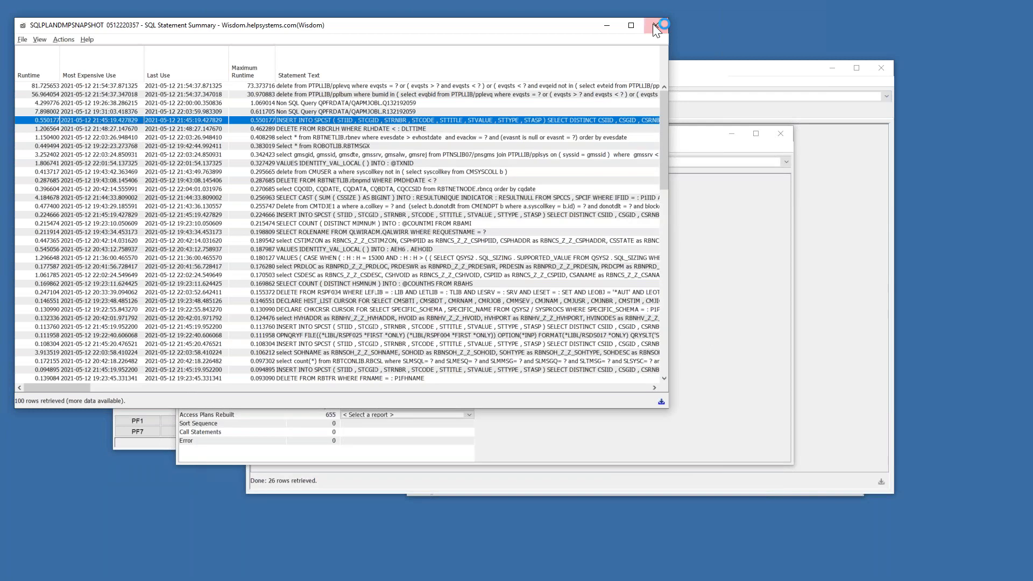
Close the SQL Statement Summary and open the SQL Statements report for the SQL Statements metric
{"action": "left_click", "coordinate": [654, 27]}
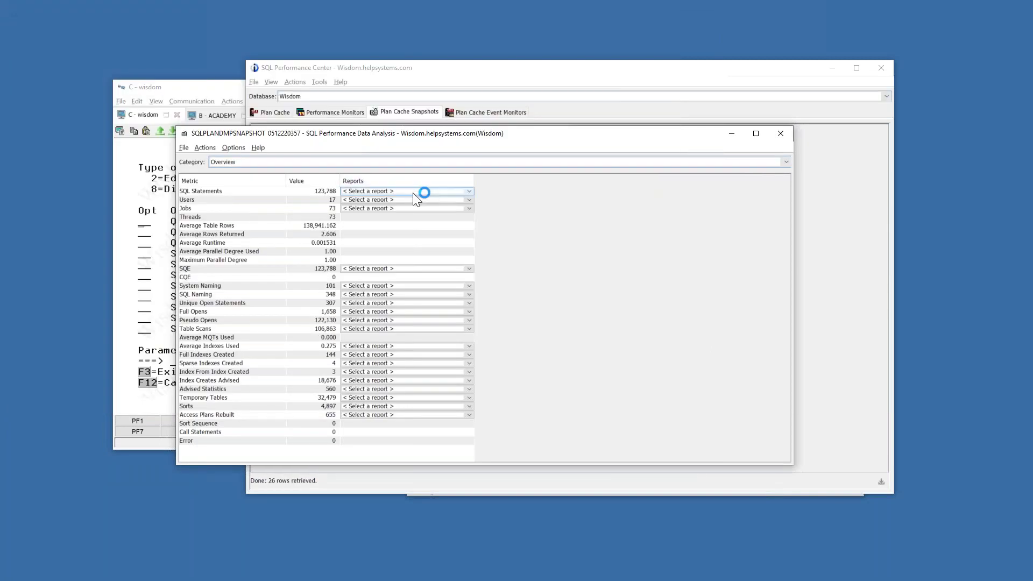
{"action": "left_click", "coordinate": [412, 191]}
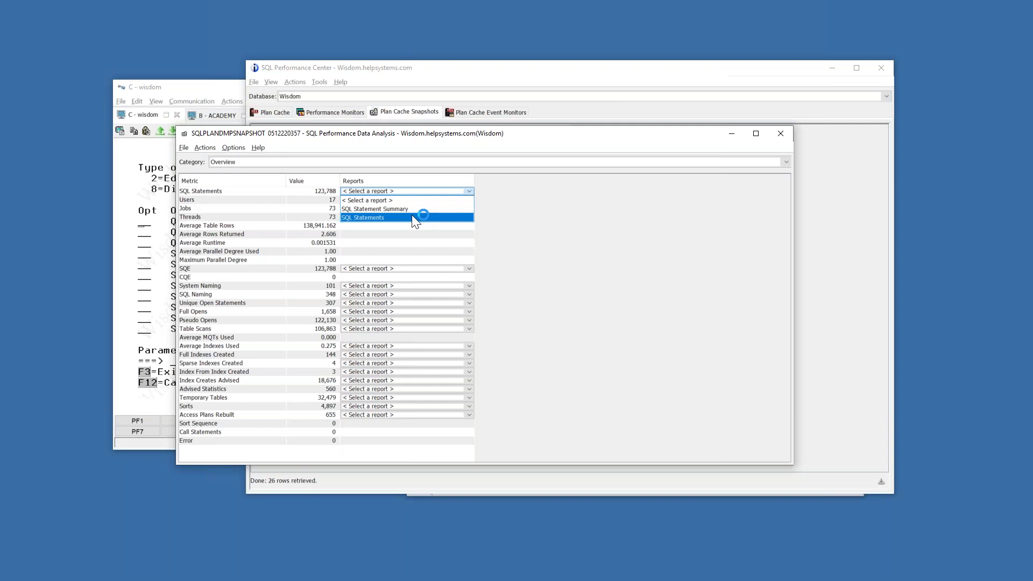
{"action": "left_click", "coordinate": [412, 217]}
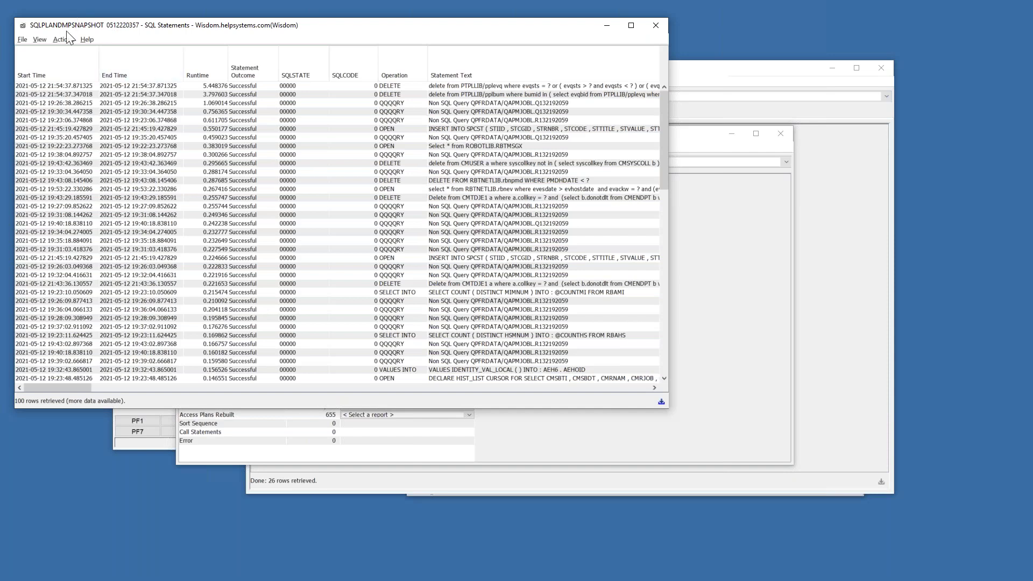
Hide the Concurrent Access Used, First N Rows Only, Optimize For N Rows, Cursor Type and Allow Copy Data columns in the report's column customization
{"action": "left_click", "coordinate": [43, 40]}
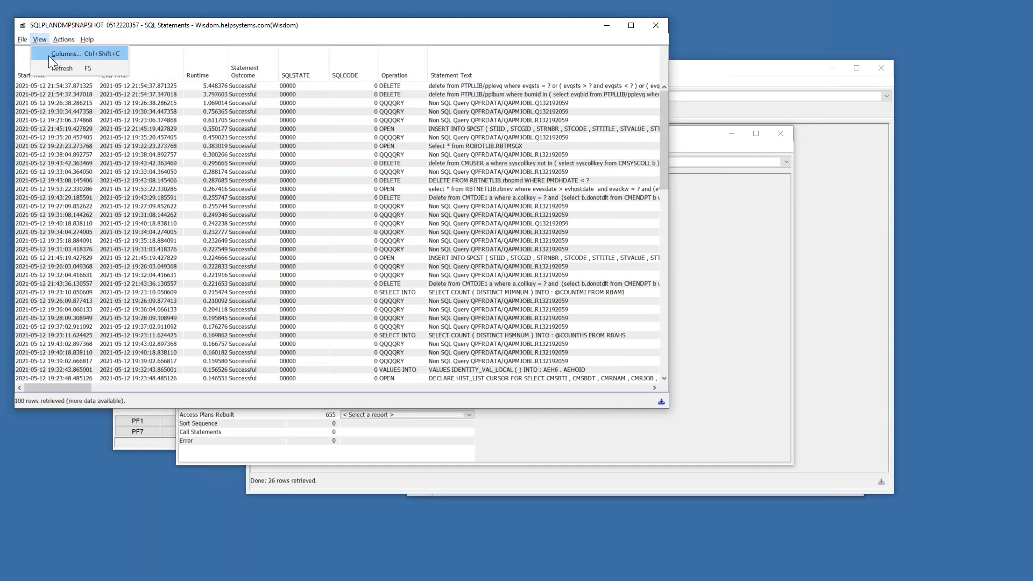
{"action": "left_click", "coordinate": [49, 56]}
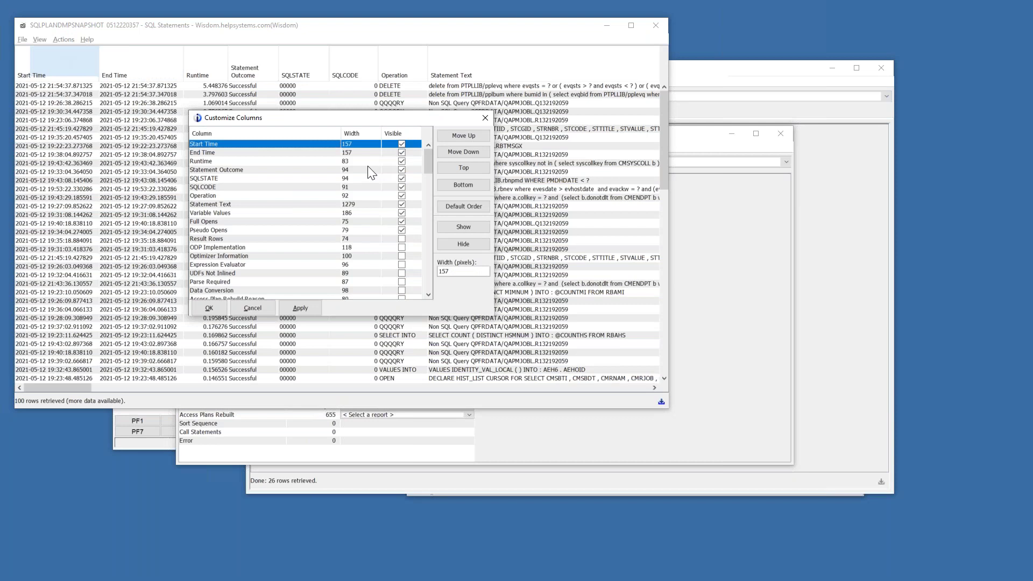
{"action": "scroll", "coordinate": [399, 224], "scroll_direction": "down", "scroll_amount": 7}
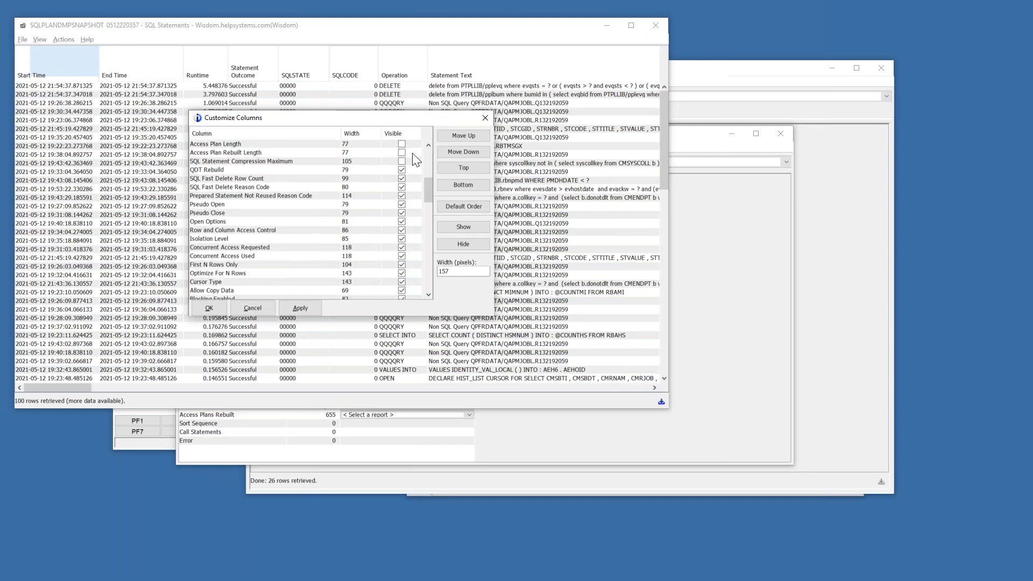
{"action": "scroll", "coordinate": [399, 183], "scroll_direction": "down", "scroll_amount": 3}
{"action": "left_click", "coordinate": [401, 180]}
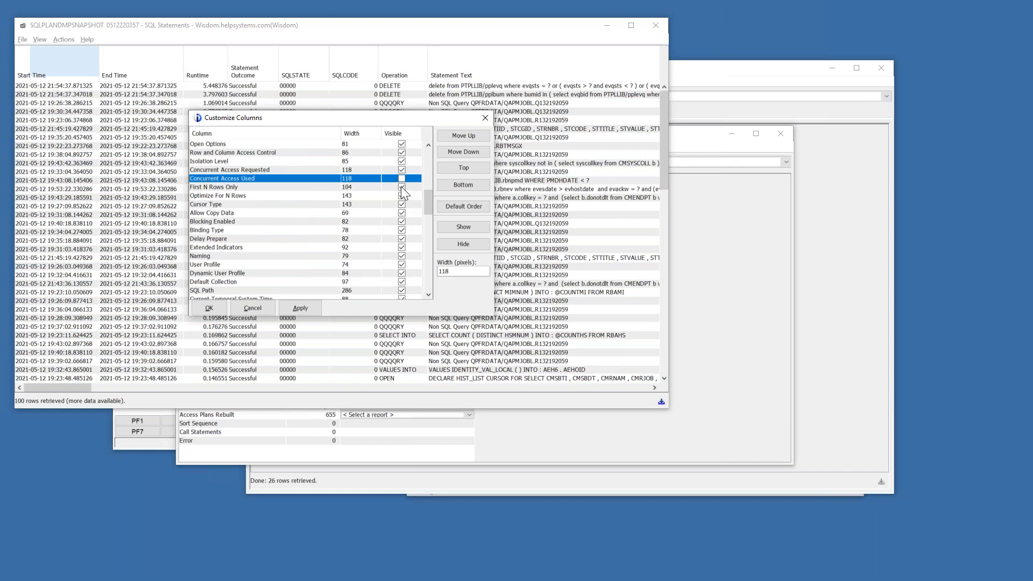
{"action": "left_click", "coordinate": [402, 187]}
{"action": "left_click", "coordinate": [401, 194]}
{"action": "left_click", "coordinate": [402, 203]}
{"action": "left_click", "coordinate": [402, 213]}
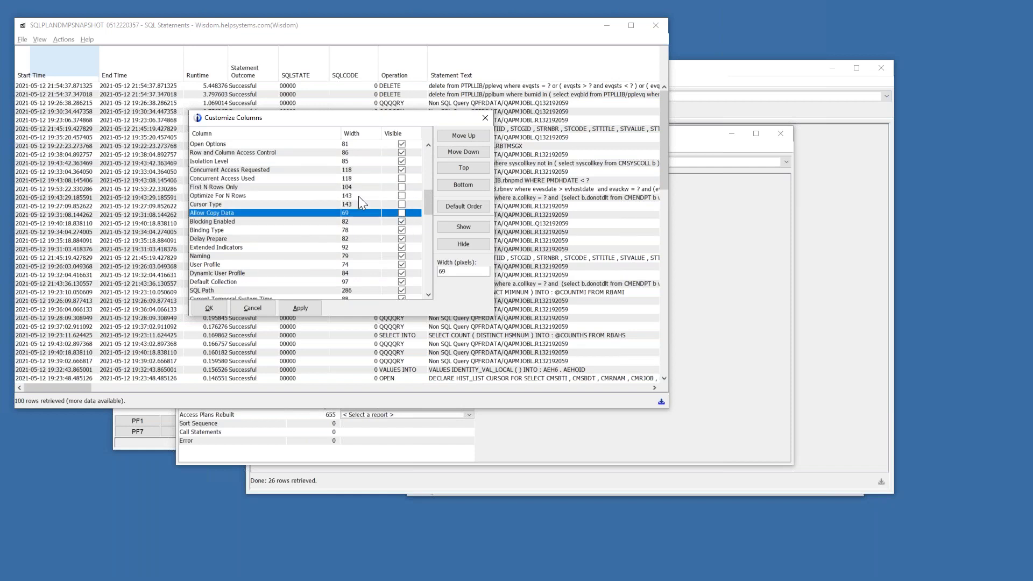
Move the IP Address column to the first position in the report, apply the change, and close the column customization
{"action": "scroll", "coordinate": [357, 186], "scroll_direction": "down", "scroll_amount": 6}
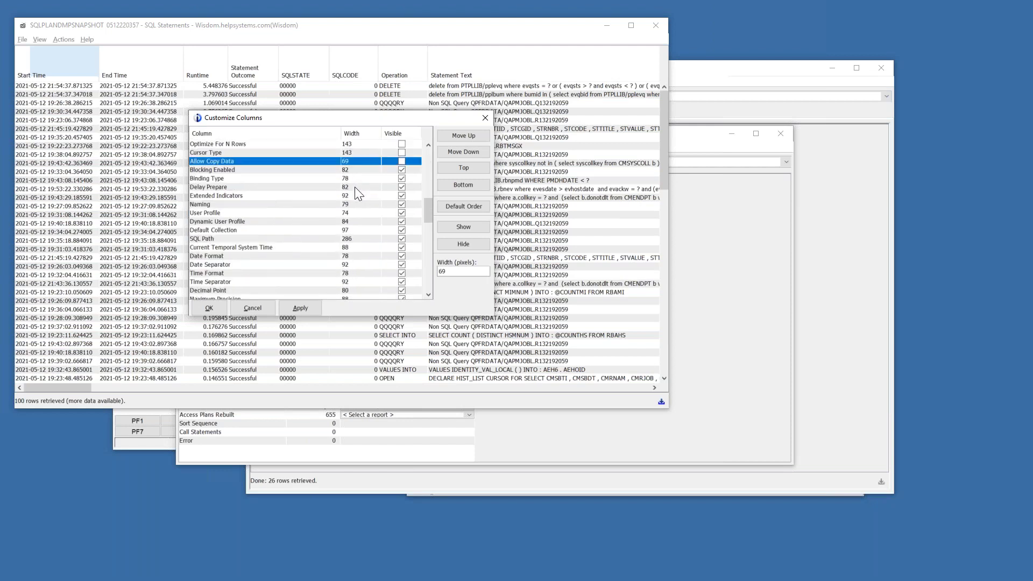
{"action": "scroll", "coordinate": [354, 186], "scroll_direction": "down", "scroll_amount": 5}
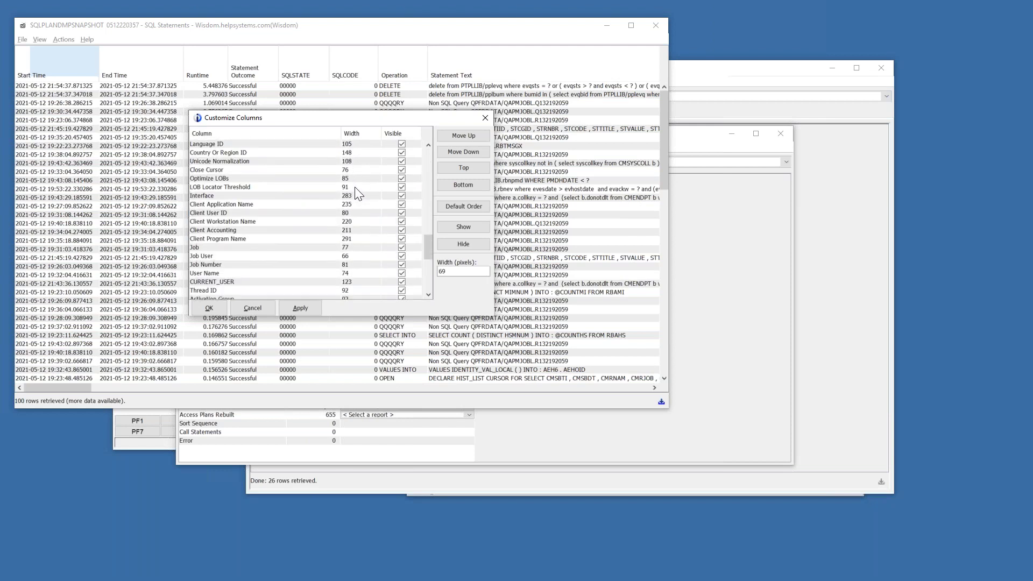
{"action": "scroll", "coordinate": [355, 187], "scroll_direction": "down", "scroll_amount": 5}
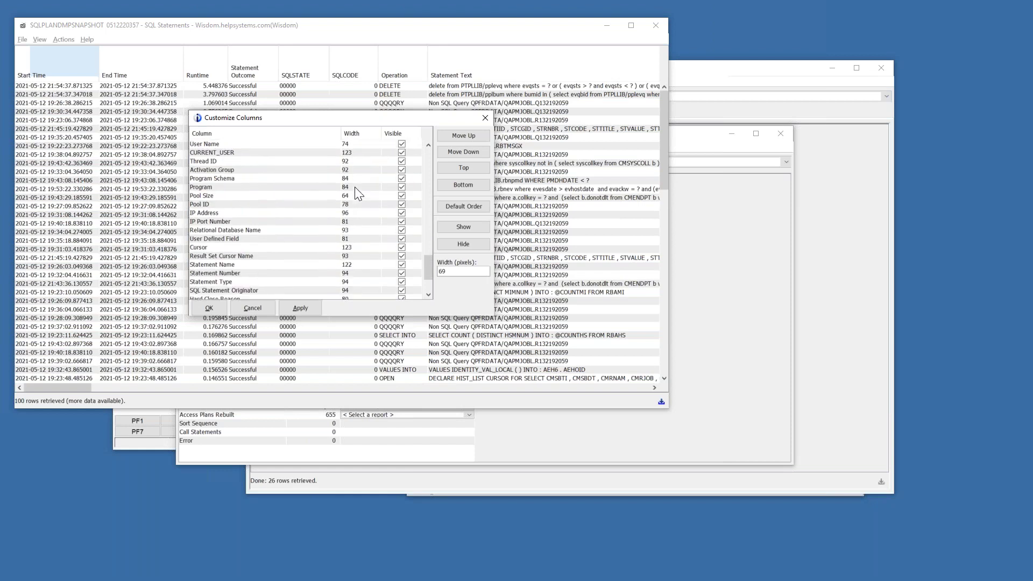
{"action": "left_click", "coordinate": [400, 213]}
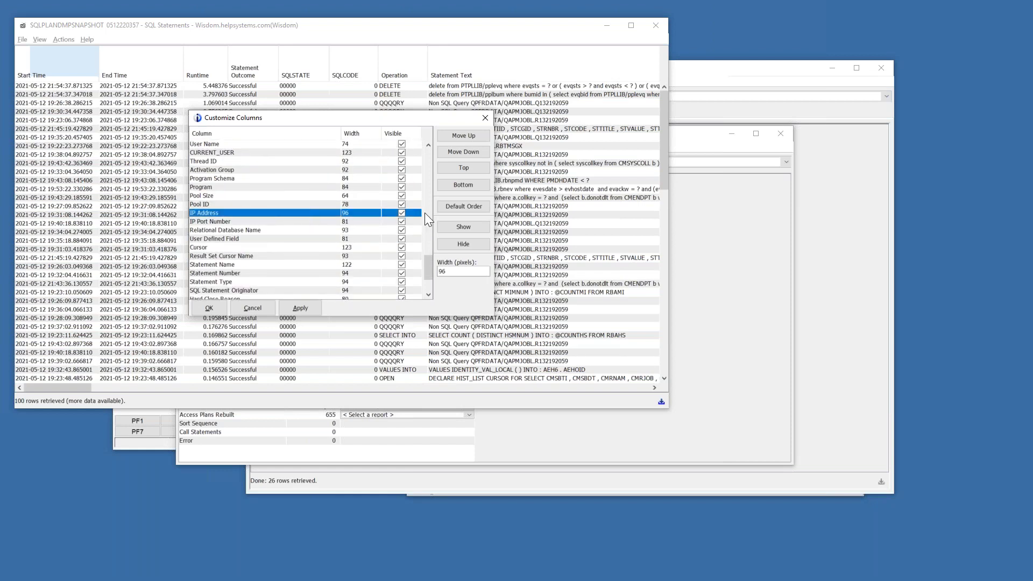
{"action": "left_click", "coordinate": [461, 163]}
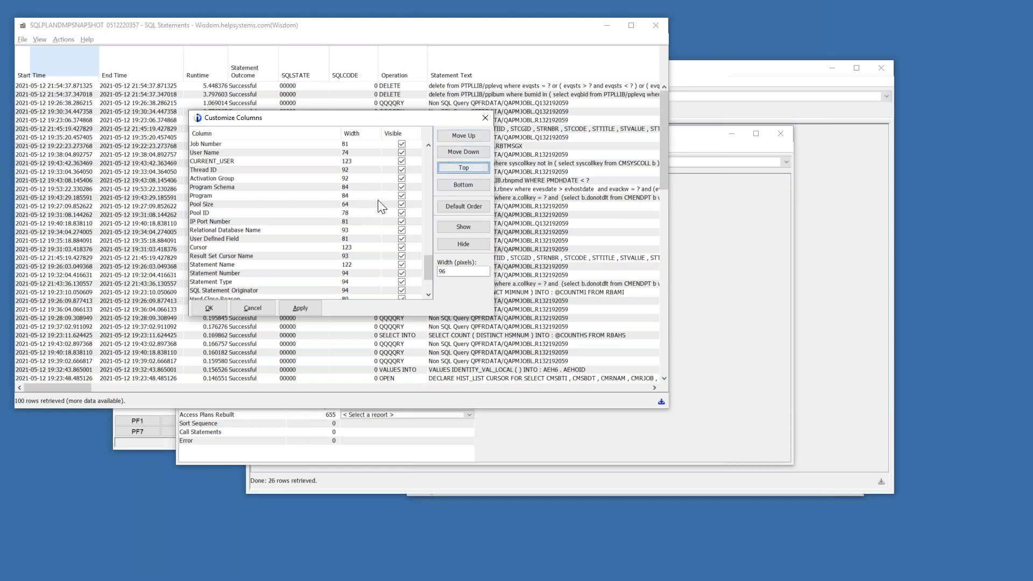
{"action": "scroll", "coordinate": [379, 202], "scroll_direction": "up", "scroll_amount": 9}
{"action": "scroll", "coordinate": [379, 202], "scroll_direction": "up", "scroll_amount": 10}
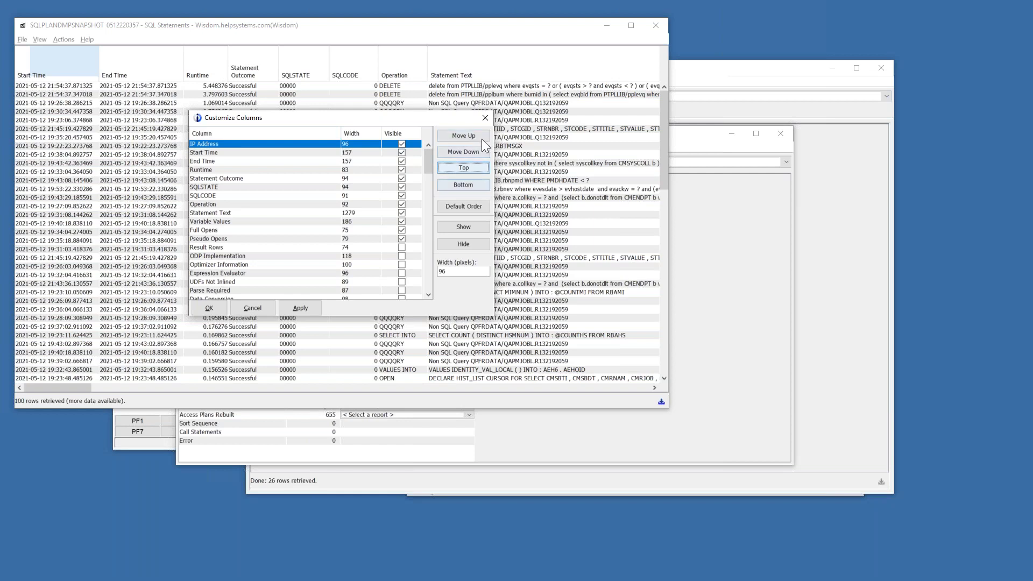
{"action": "left_click", "coordinate": [297, 308]}
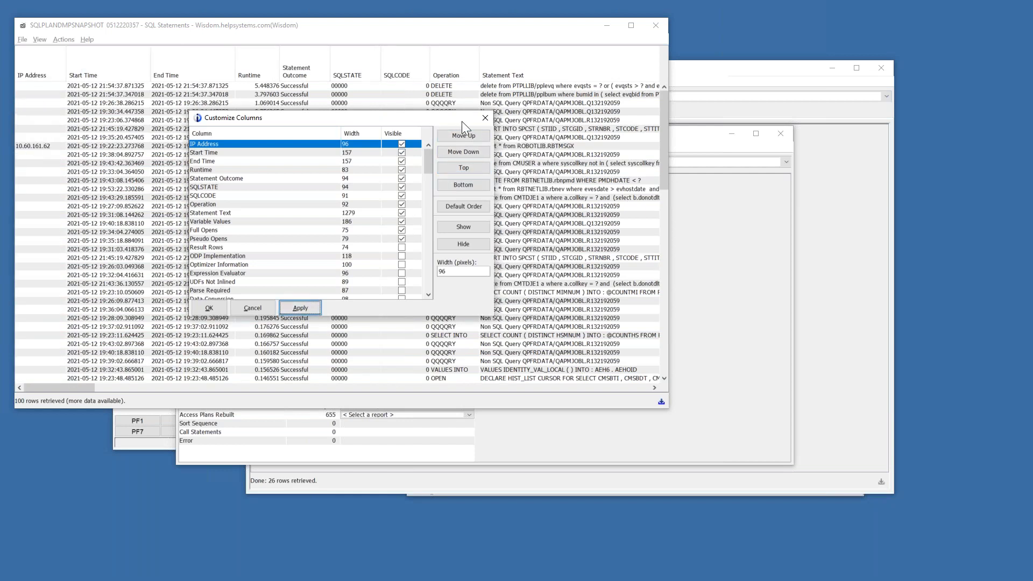
{"action": "left_click", "coordinate": [484, 118]}
Select the Select * from ROBOTLIB.RBTMSGX statement that carries an IP address, and close the SQL Statements report
{"action": "left_click", "coordinate": [79, 146]}
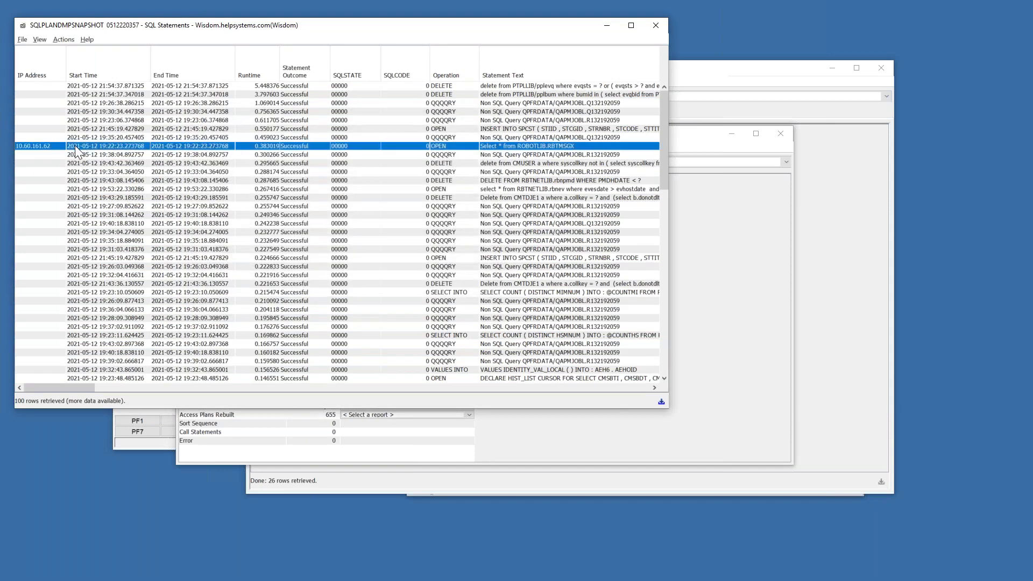
{"action": "left_click", "coordinate": [655, 25]}
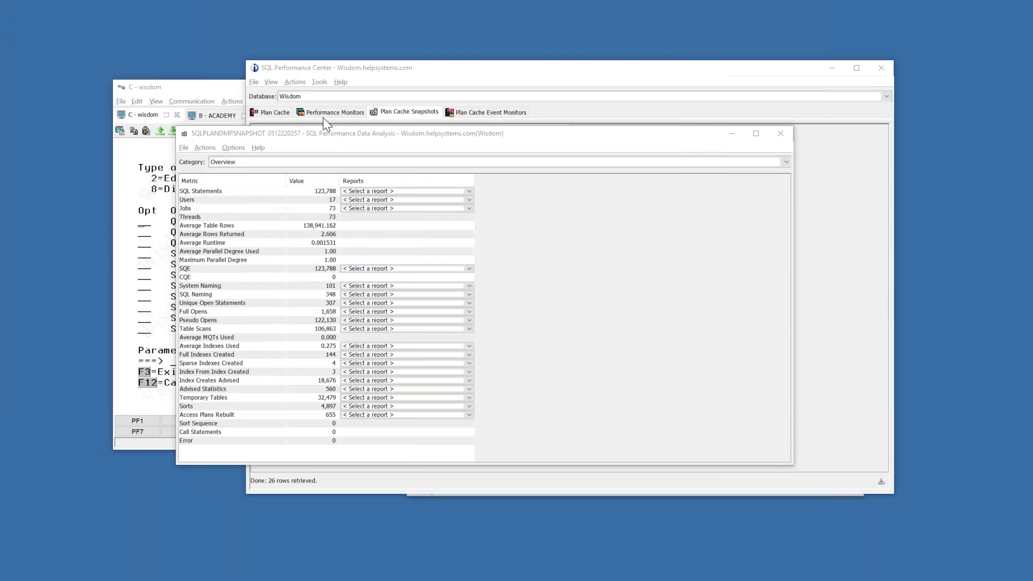
Open the User Summary report for the Users metric, examine its runtime, index and row-count columns per user, and close it
{"action": "left_click", "coordinate": [470, 199]}
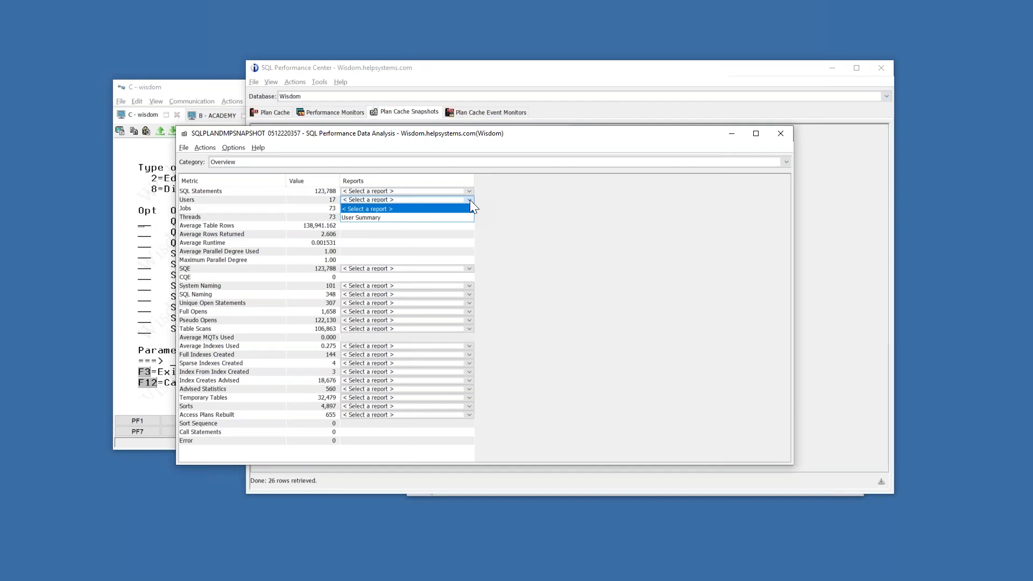
{"action": "left_click", "coordinate": [439, 220]}
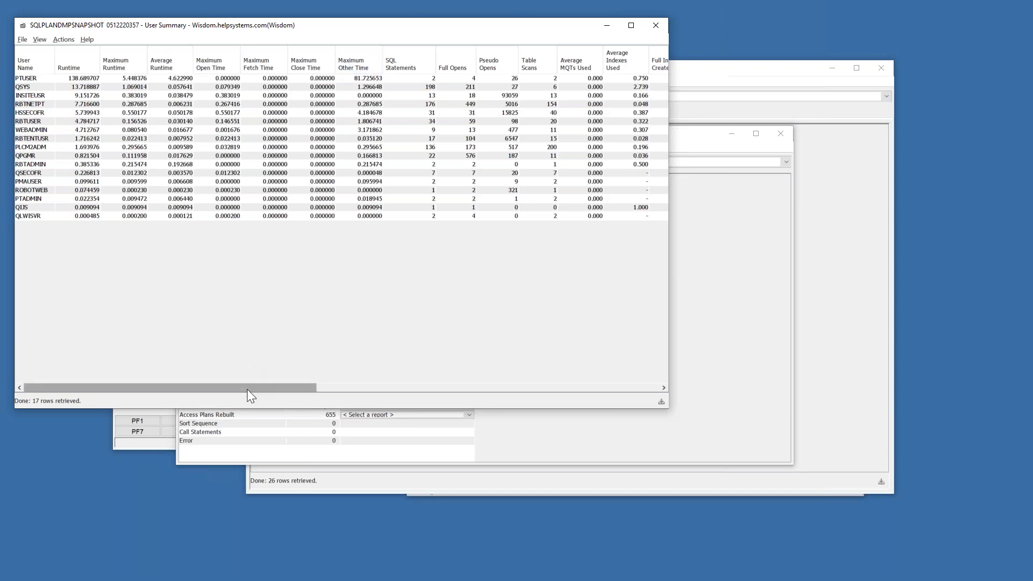
{"action": "left_click_drag", "start_coordinate": [248, 389], "coordinate": [607, 397]}
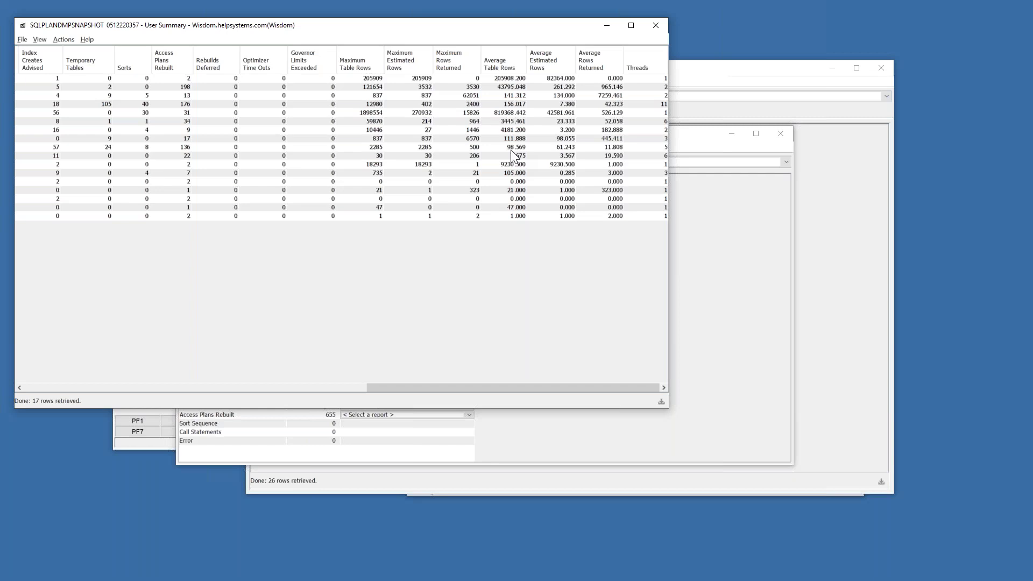
{"action": "left_click", "coordinate": [656, 25]}
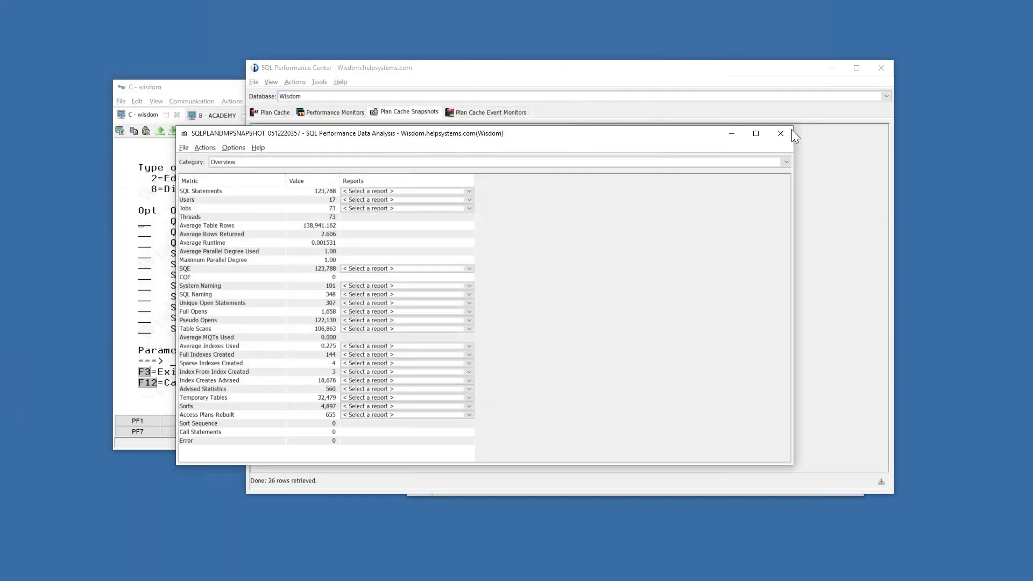
Close the snapshot analysis, switch to the wisdom emulator session, and launch Run SQL Scripts from it
{"action": "left_click", "coordinate": [780, 134]}
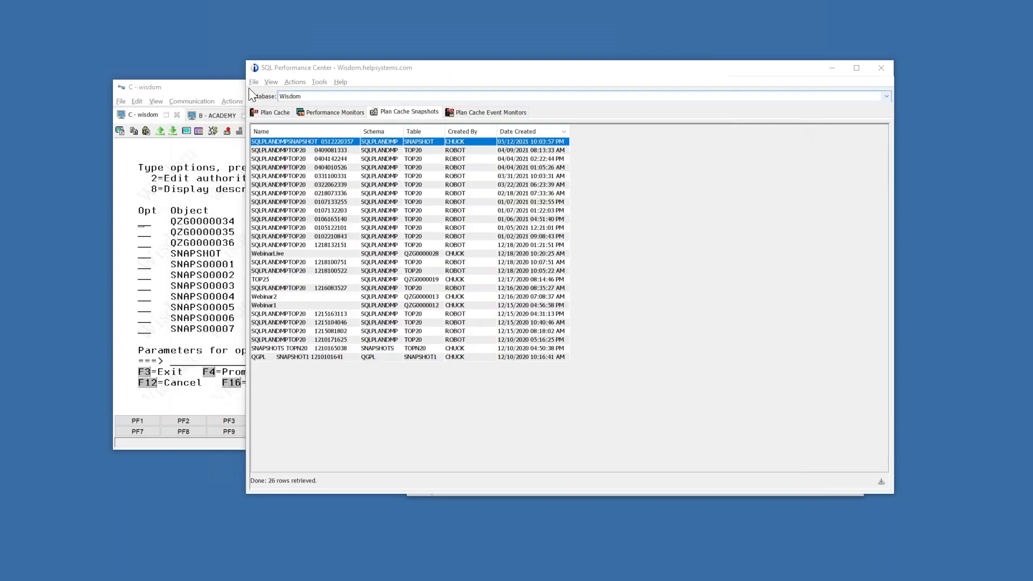
{"action": "left_click", "coordinate": [239, 88]}
{"action": "left_click", "coordinate": [230, 102]}
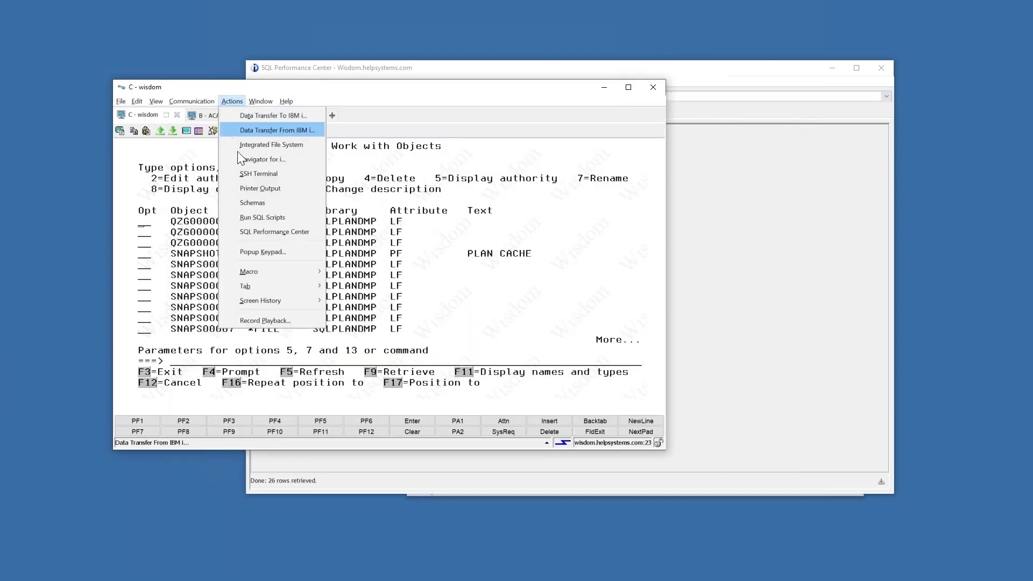
{"action": "left_click", "coordinate": [256, 218]}
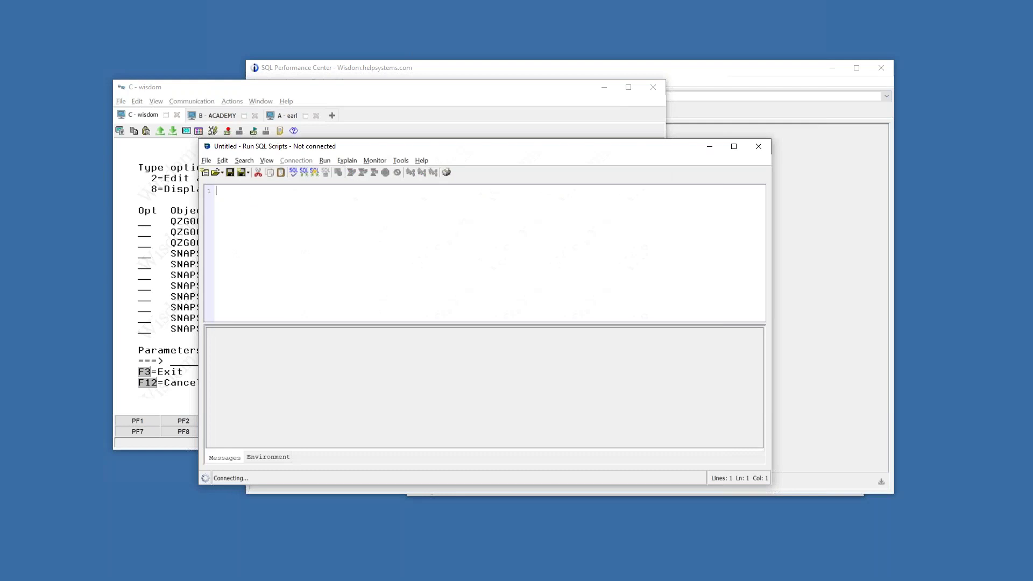
Open the Insert from Examples dialog and display the Daily SQL Plan Cache management example in the Db2 for i Services category
{"action": "left_click", "coordinate": [224, 164]}
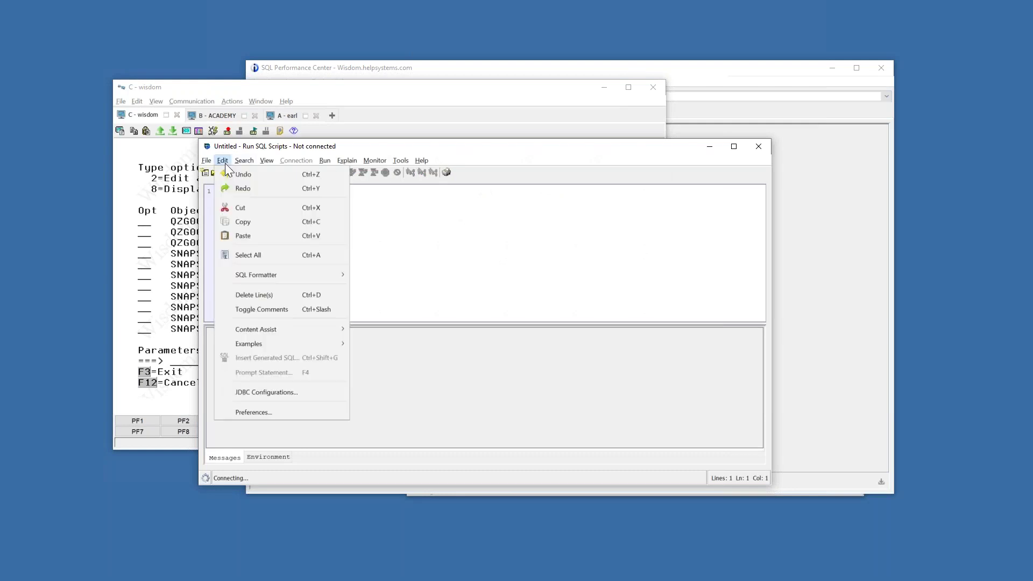
{"action": "mouse_move", "coordinate": [269, 337]}
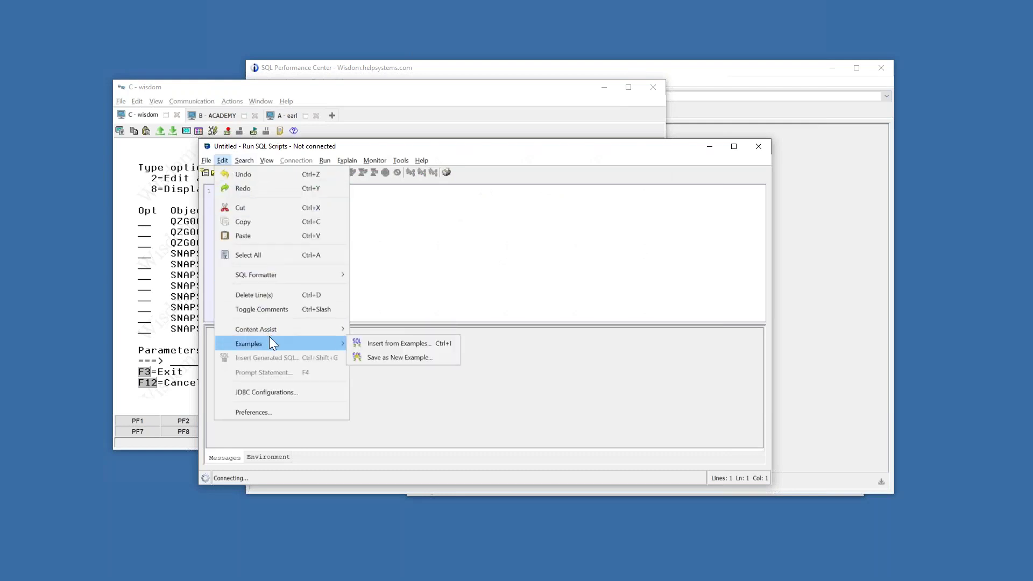
{"action": "left_click", "coordinate": [371, 348]}
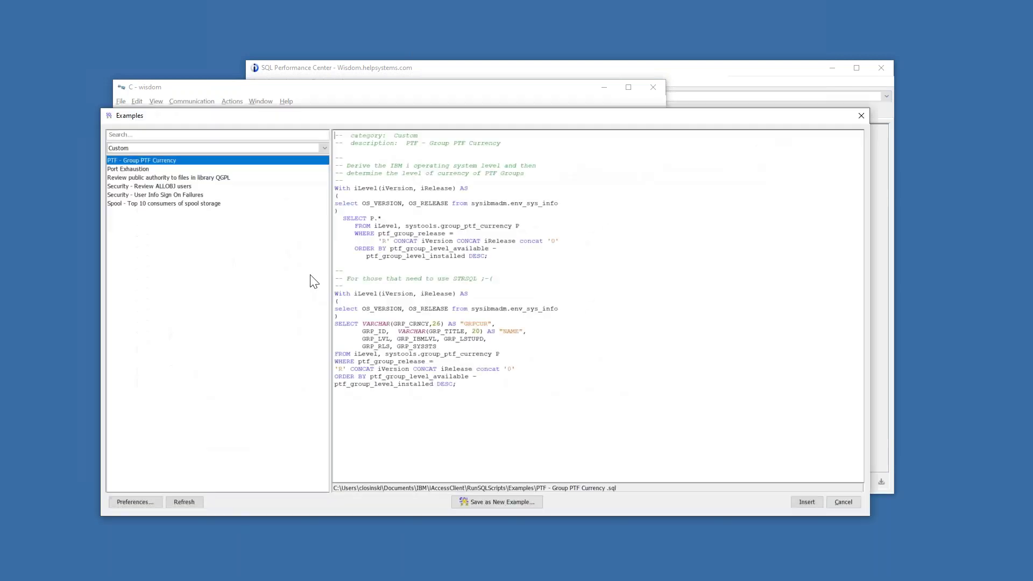
{"action": "left_click", "coordinate": [324, 150]}
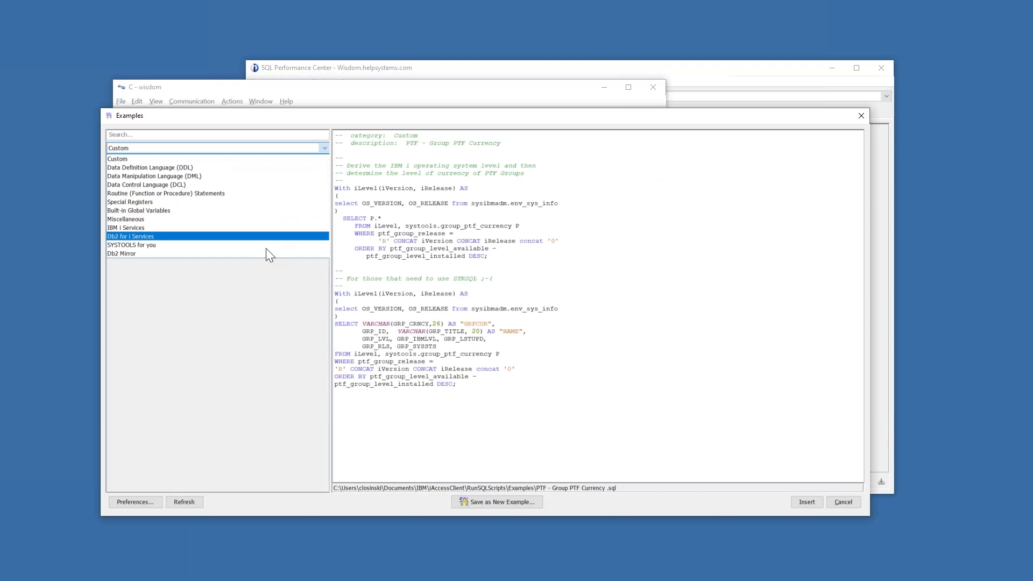
{"action": "left_click", "coordinate": [269, 238]}
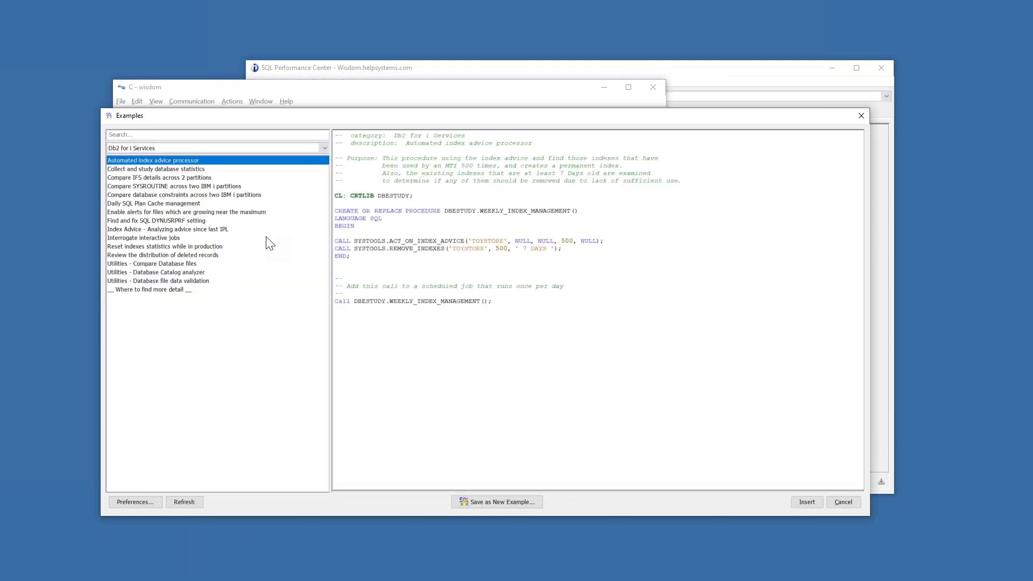
{"action": "left_click", "coordinate": [164, 203]}
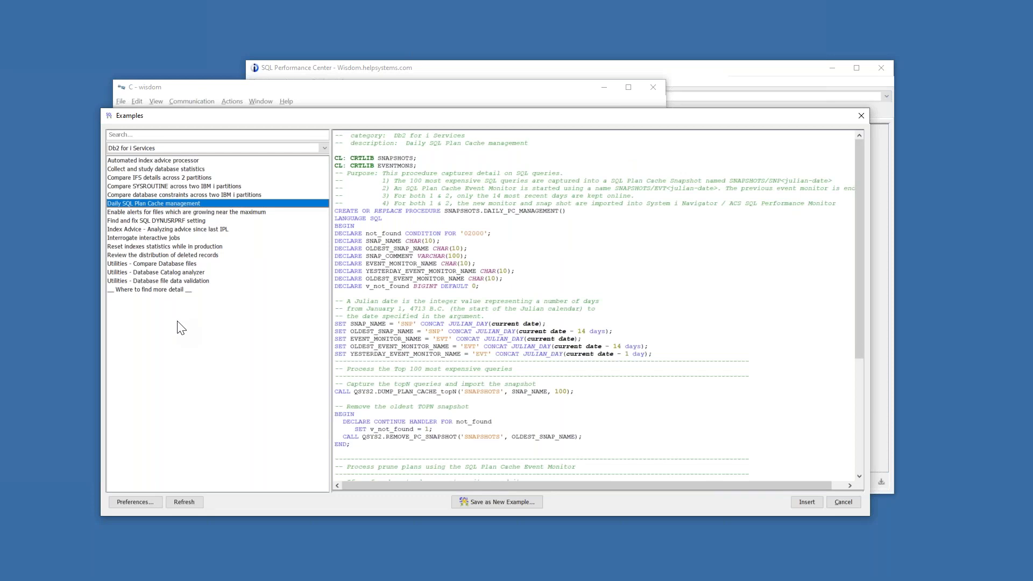
Read through the example procedure's code and highlight the CRTLIB SNAPSHOTS and CRTLIB EVENTMONS lines
{"action": "scroll", "coordinate": [415, 280], "scroll_direction": "down", "scroll_amount": 9}
{"action": "scroll", "coordinate": [415, 279], "scroll_direction": "up", "scroll_amount": 9}
{"action": "left_click_drag", "start_coordinate": [418, 166], "coordinate": [327, 155]}
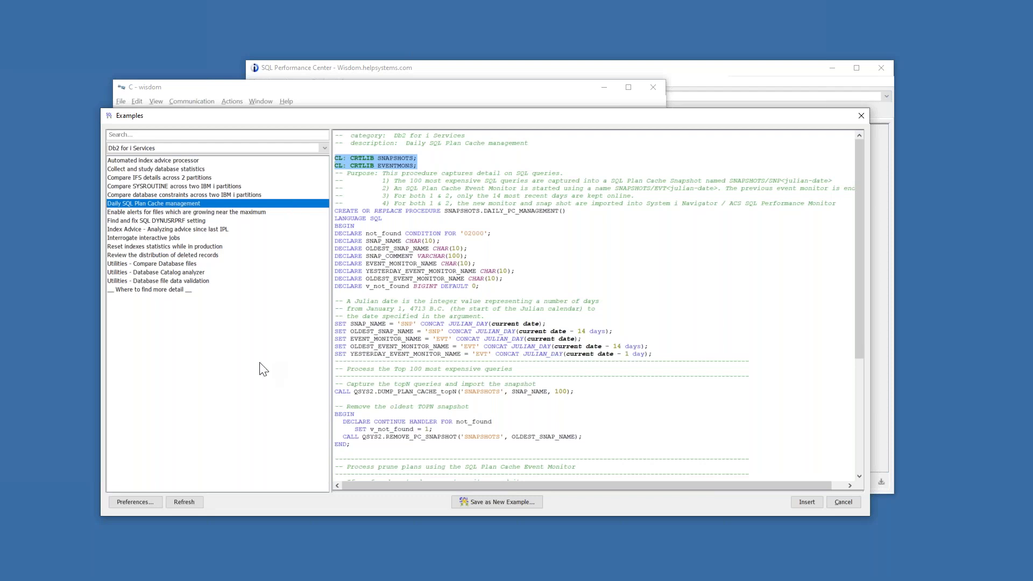
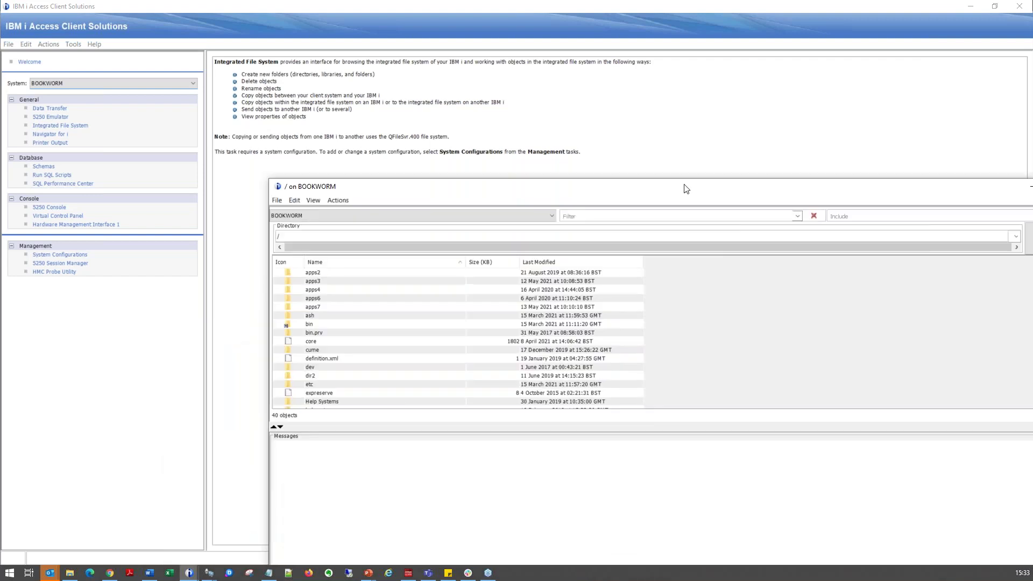
Maximize the Integrated File System window showing the root directory on BOOKWORM
{"action": "double_click", "coordinate": [614, 138]}
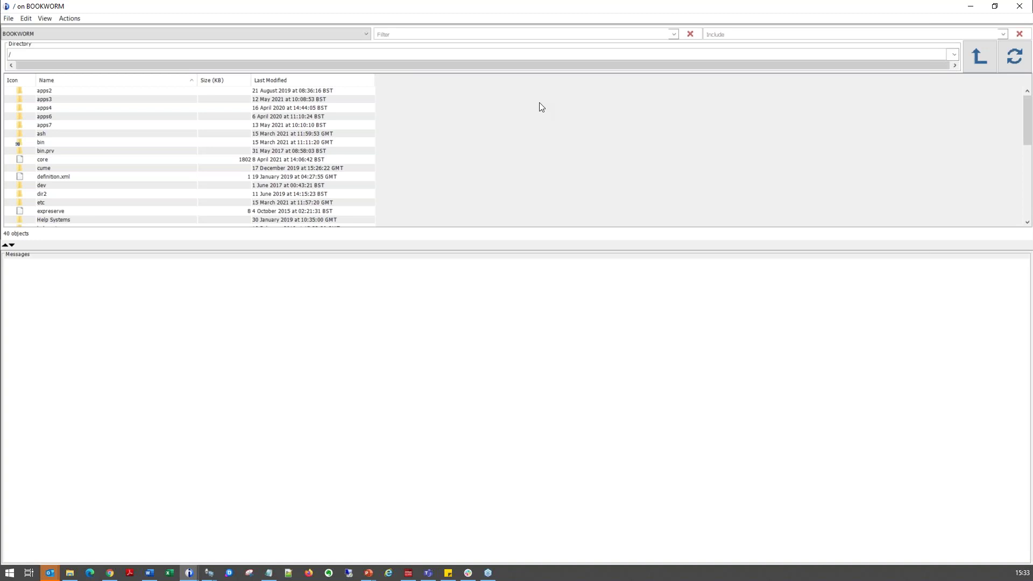
Look inside the apps3 directory, returning to the root, and view the available columns in Customize Columns
{"action": "double_click", "coordinate": [53, 100]}
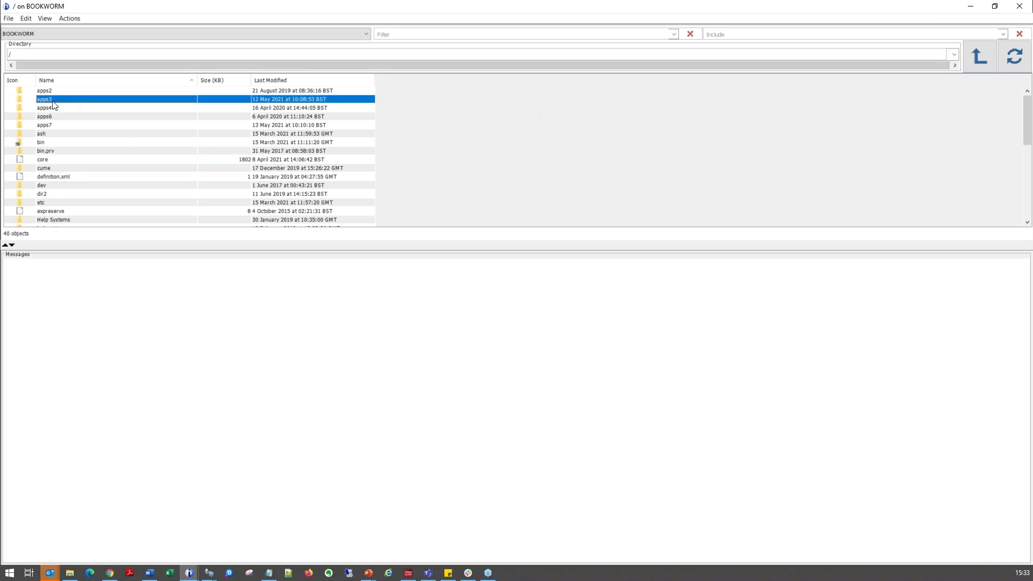
{"action": "left_click", "coordinate": [981, 58]}
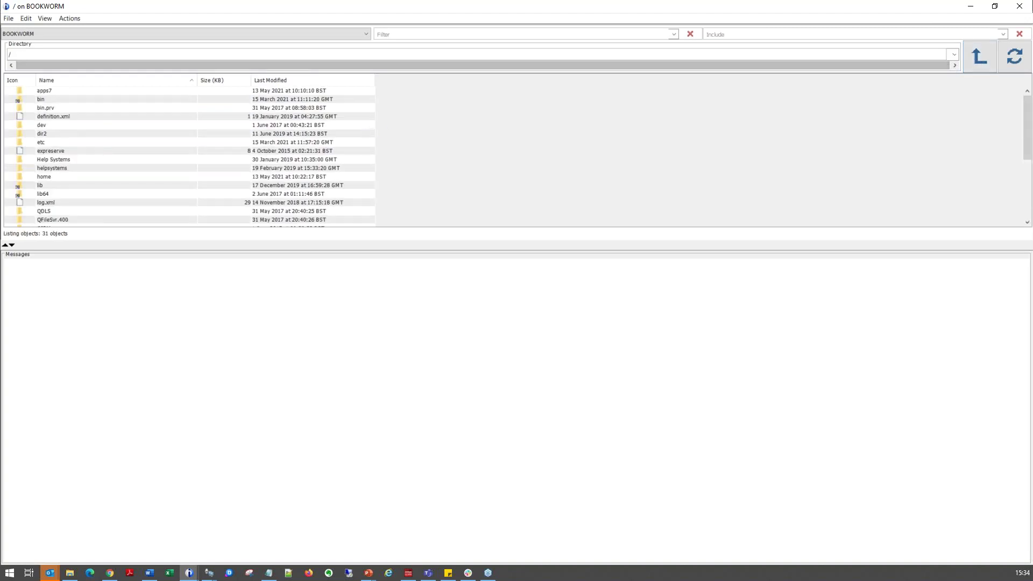
{"action": "left_click", "coordinate": [46, 19]}
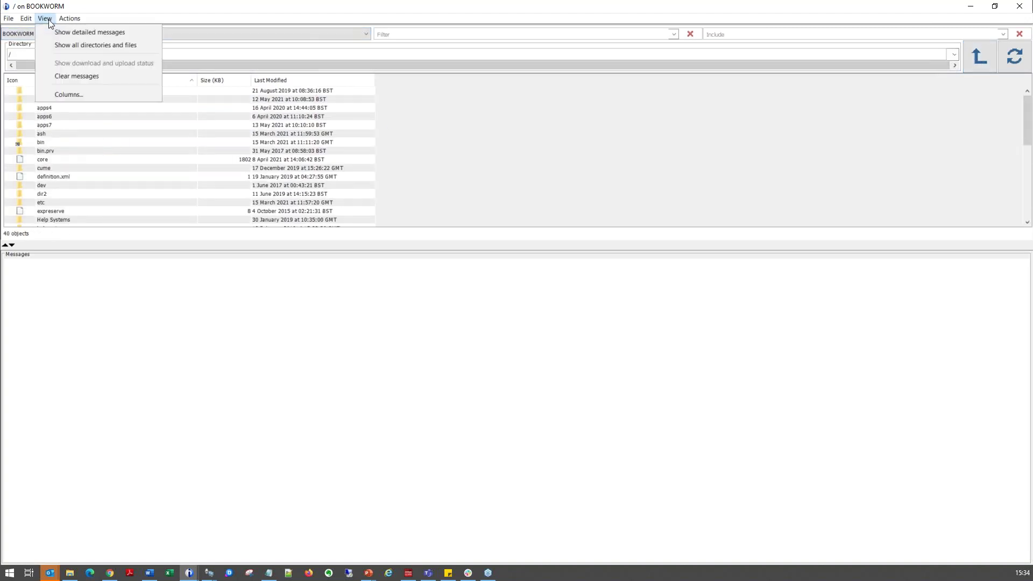
{"action": "left_click", "coordinate": [90, 94]}
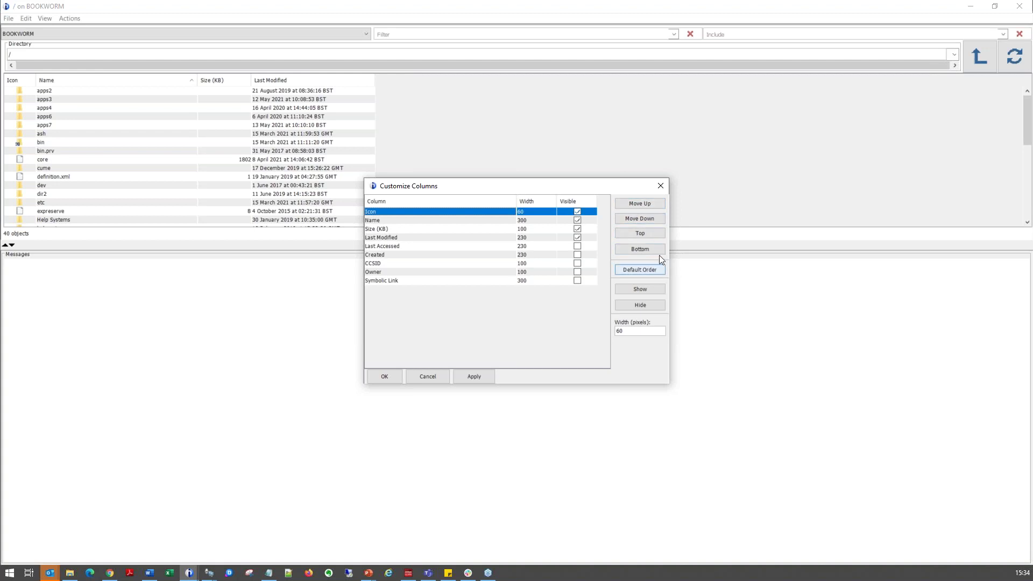
{"action": "left_click", "coordinate": [663, 187]}
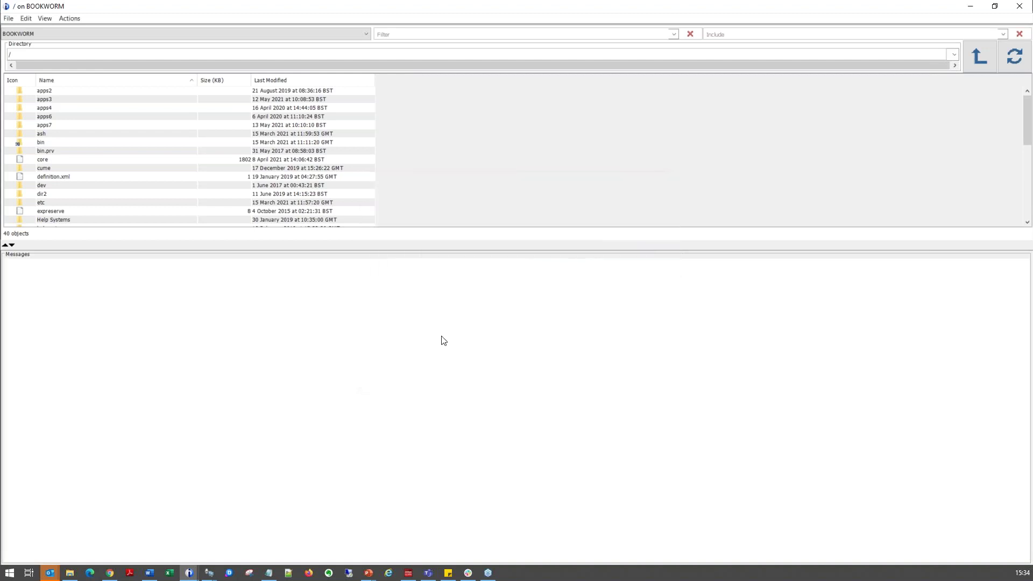
Review the apps7 folder's general, storage, use and security properties, including the auditing choices for objects created in the folder
{"action": "left_click", "coordinate": [73, 125]}
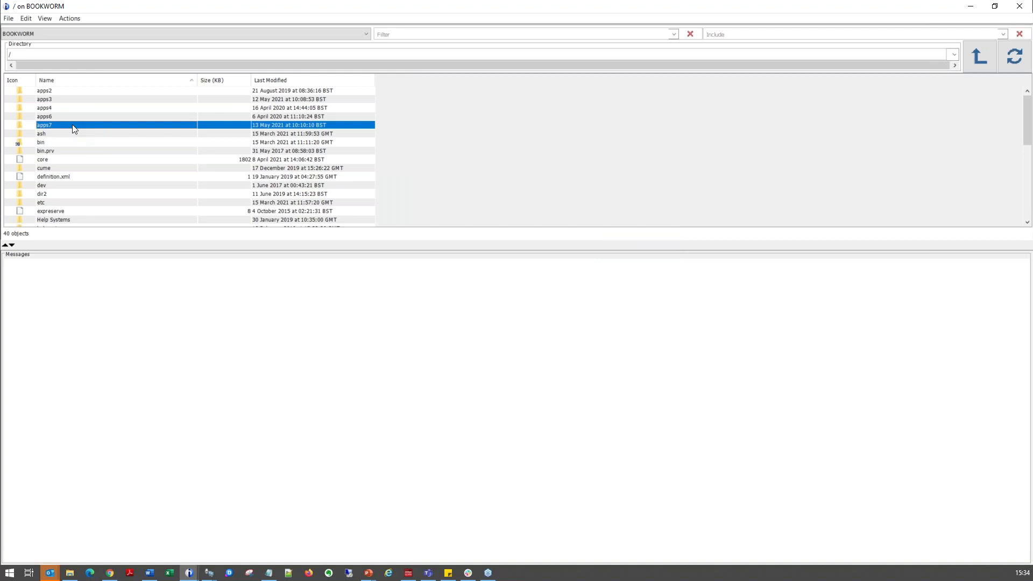
{"action": "right_click", "coordinate": [74, 128]}
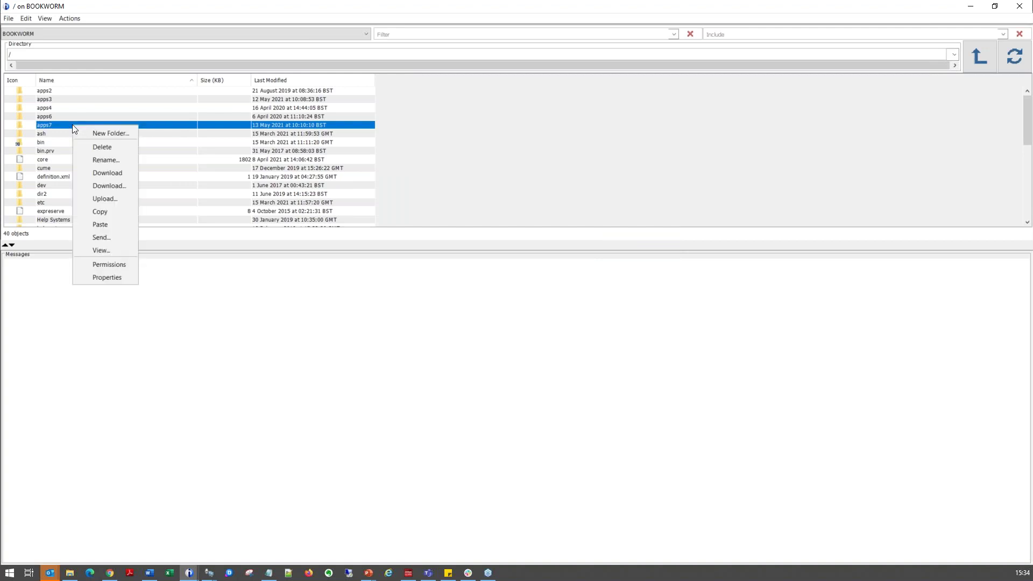
{"action": "left_click", "coordinate": [110, 281]}
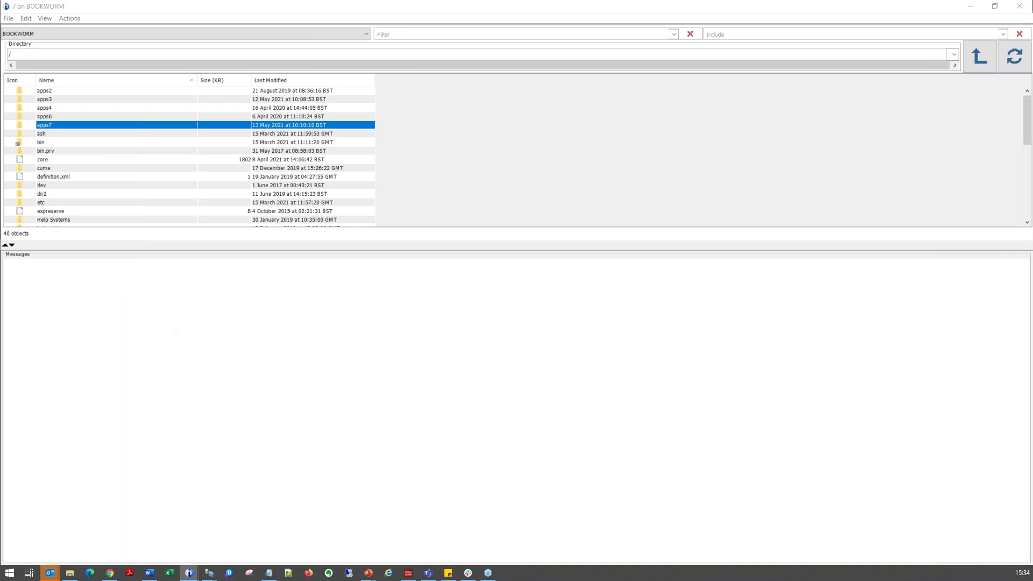
{"action": "left_click_drag", "start_coordinate": [791, 544], "coordinate": [572, 206]}
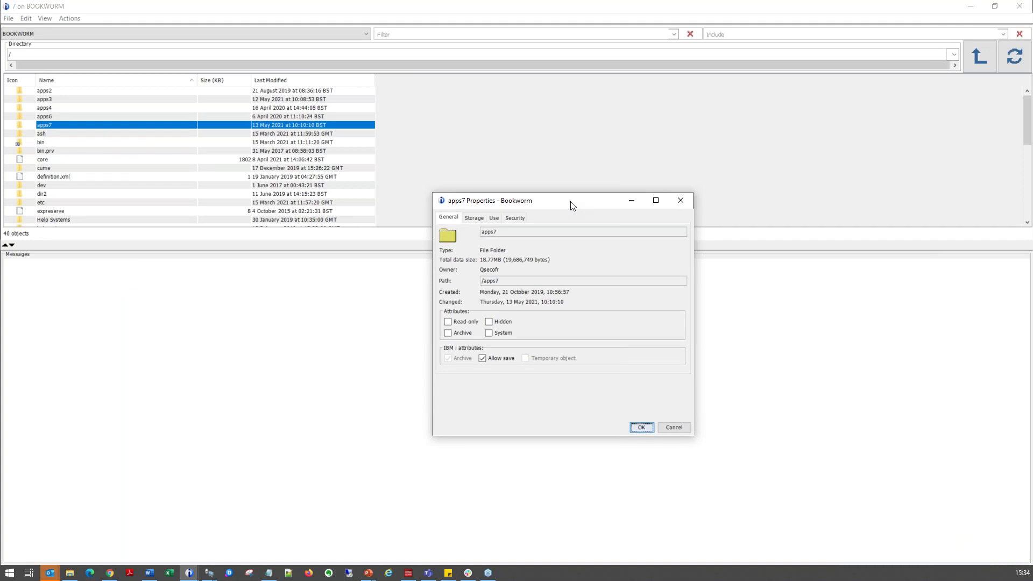
{"action": "left_click", "coordinate": [474, 218]}
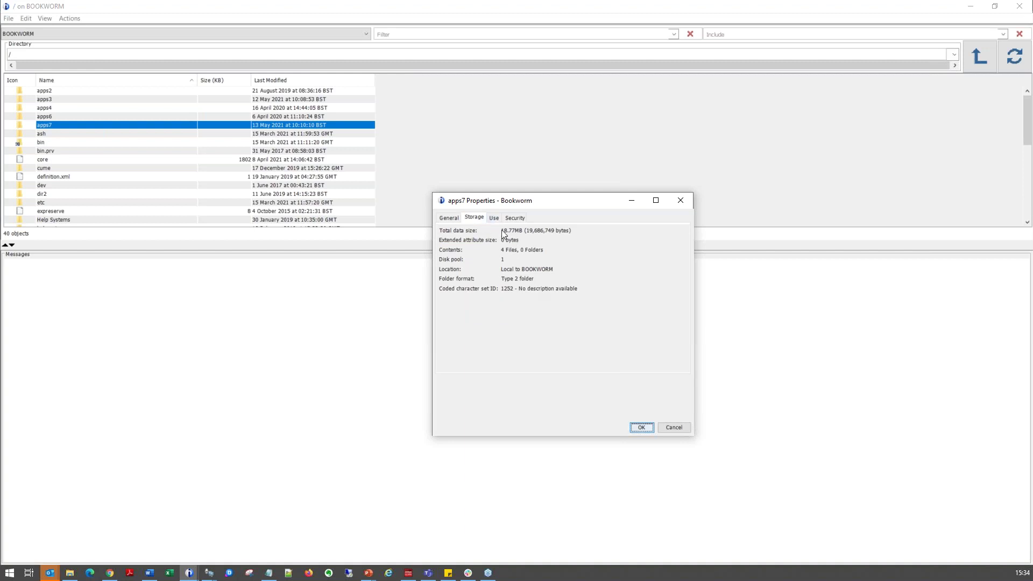
{"action": "left_click", "coordinate": [493, 217]}
{"action": "left_click", "coordinate": [509, 218]}
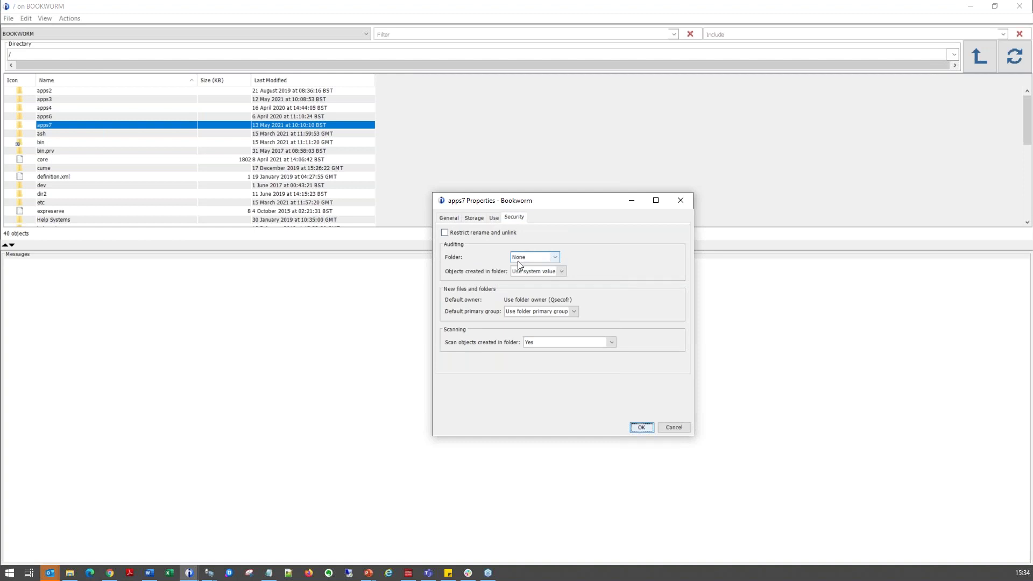
{"action": "left_click", "coordinate": [562, 271]}
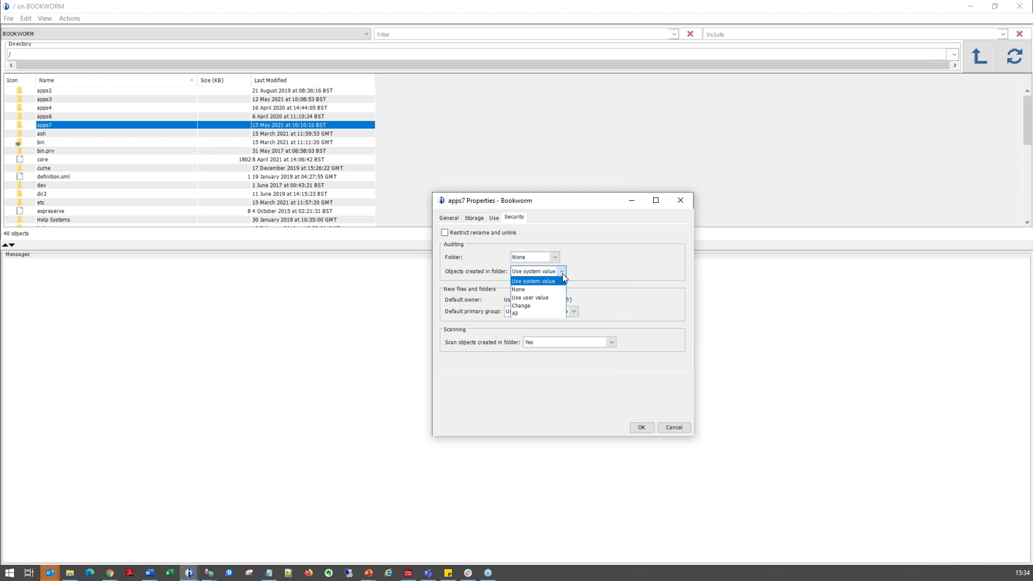
{"action": "left_click", "coordinate": [560, 273]}
{"action": "left_click", "coordinate": [674, 427]}
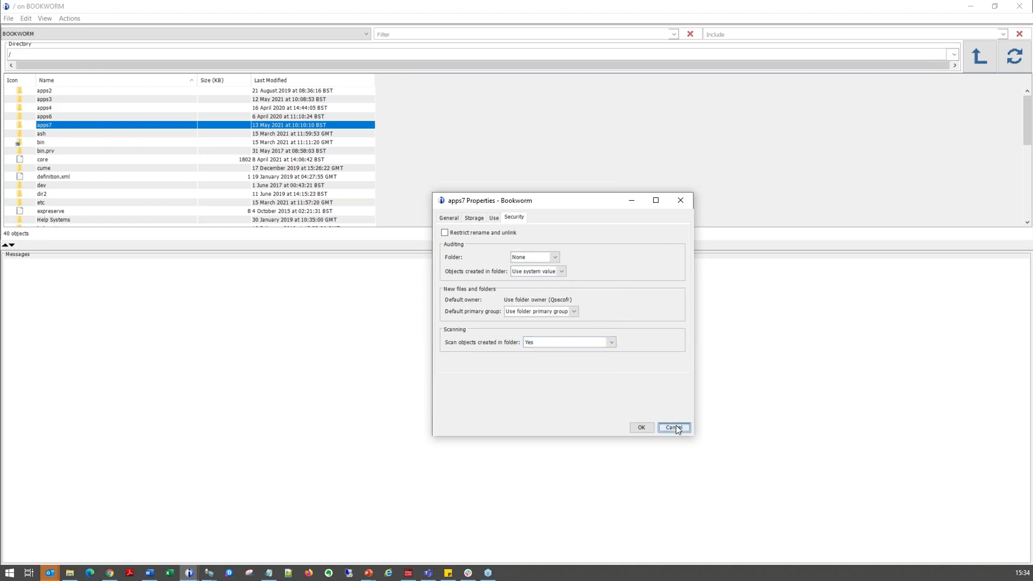
View the apps7 folder's permissions and browse the authorization lists available for it without assigning one
{"action": "right_click", "coordinate": [95, 130]}
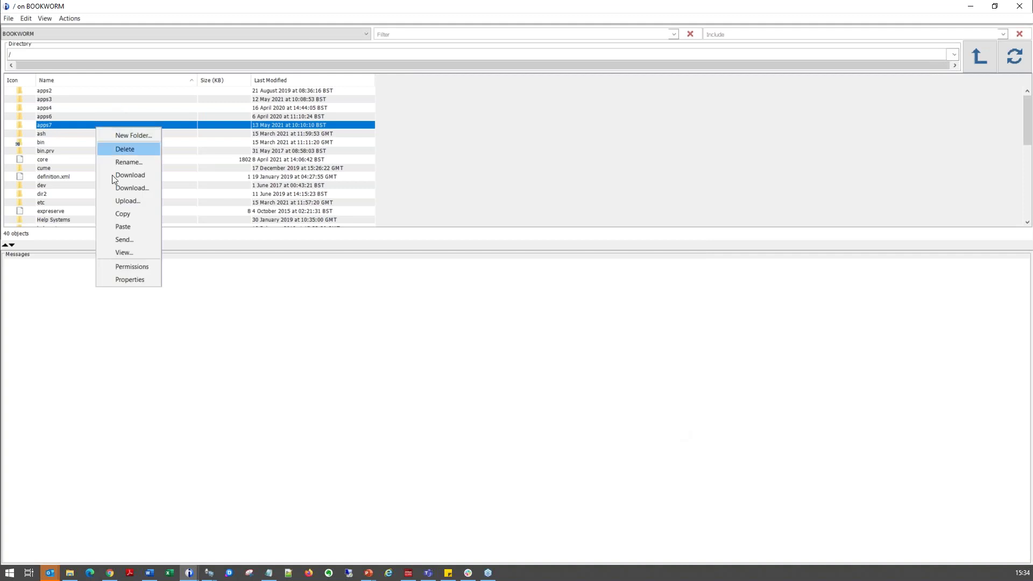
{"action": "left_click", "coordinate": [138, 267]}
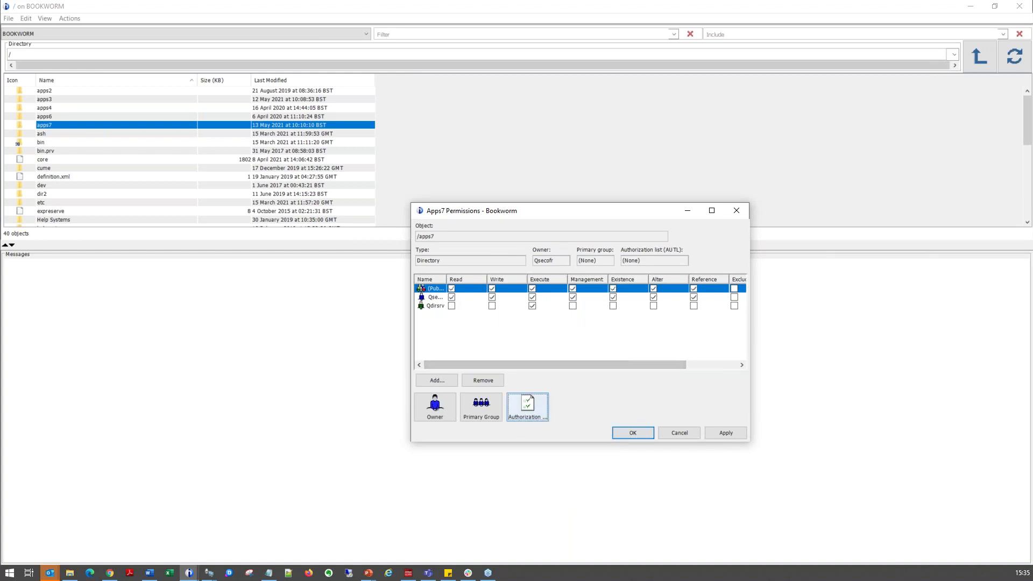
{"action": "left_click", "coordinate": [527, 405]}
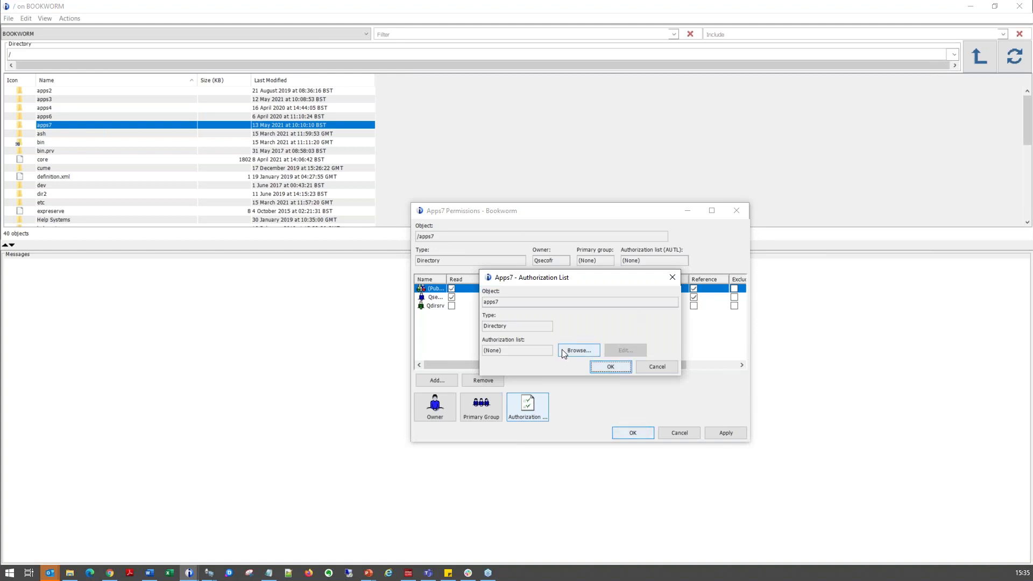
{"action": "left_click", "coordinate": [541, 354]}
{"action": "left_click", "coordinate": [574, 352]}
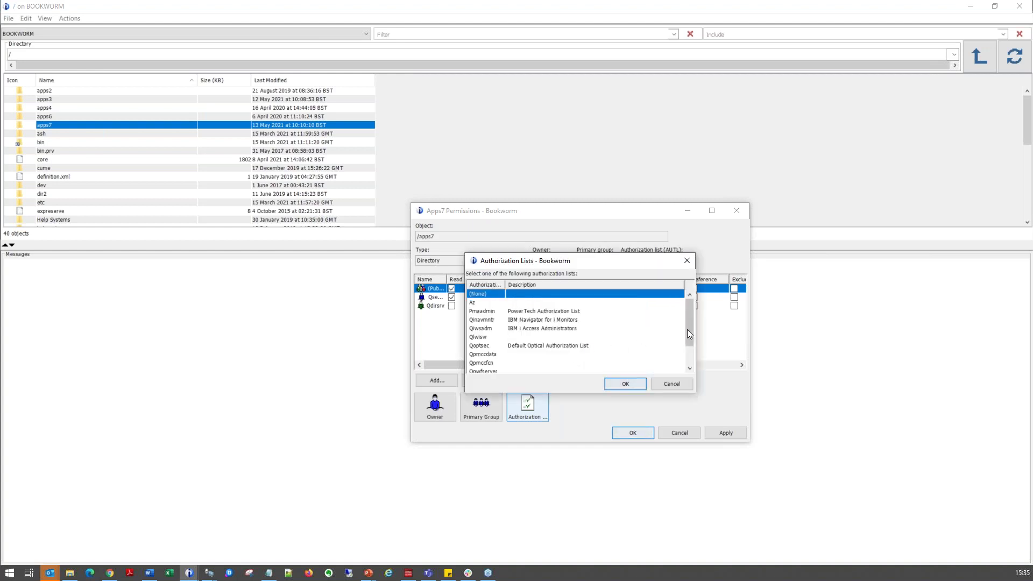
{"action": "left_click_drag", "start_coordinate": [688, 334], "coordinate": [686, 360]}
{"action": "left_click", "coordinate": [677, 385]}
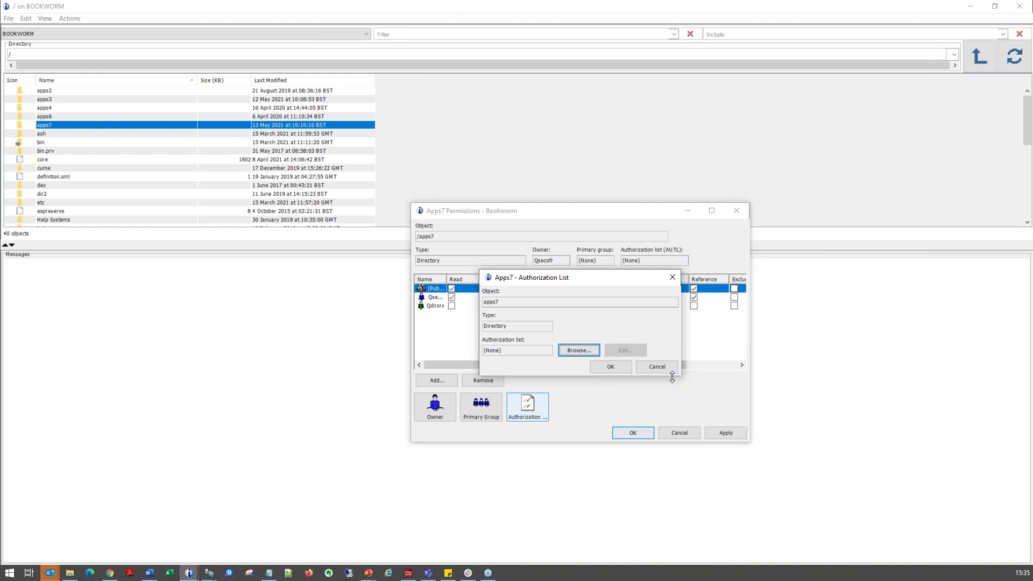
{"action": "left_click", "coordinate": [664, 371]}
{"action": "left_click", "coordinate": [678, 435]}
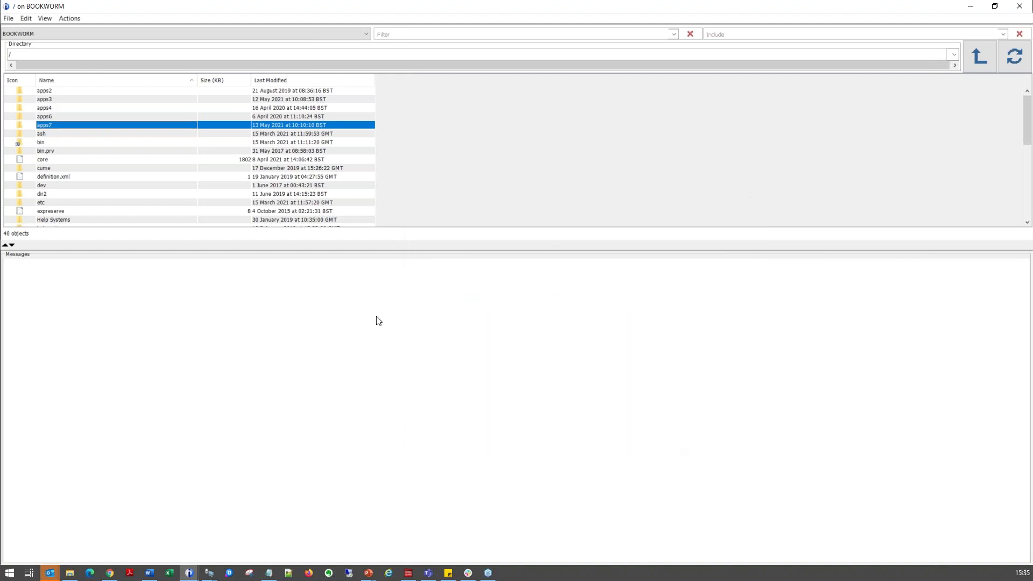
Open the apps7 folder and upload 05.13.21_RB_Abstract_ACS.docx into it from C:\Temp
{"action": "double_click", "coordinate": [68, 127]}
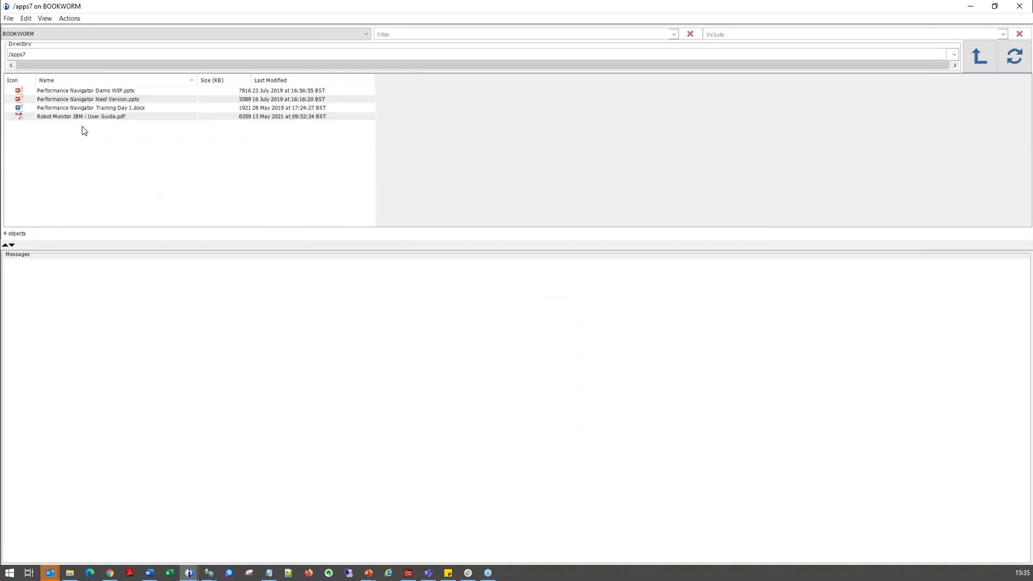
{"action": "right_click", "coordinate": [116, 167]}
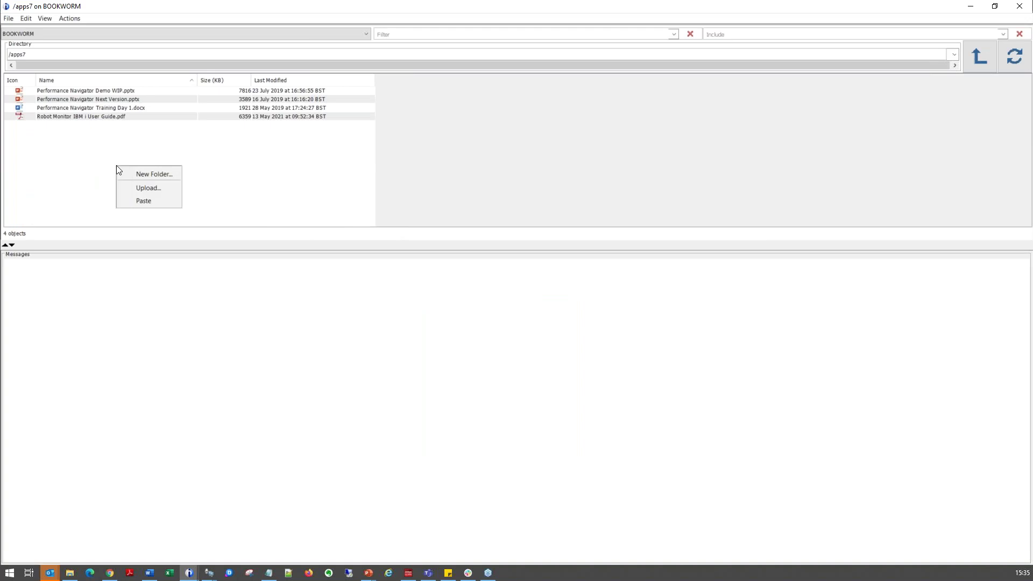
{"action": "left_click", "coordinate": [152, 192]}
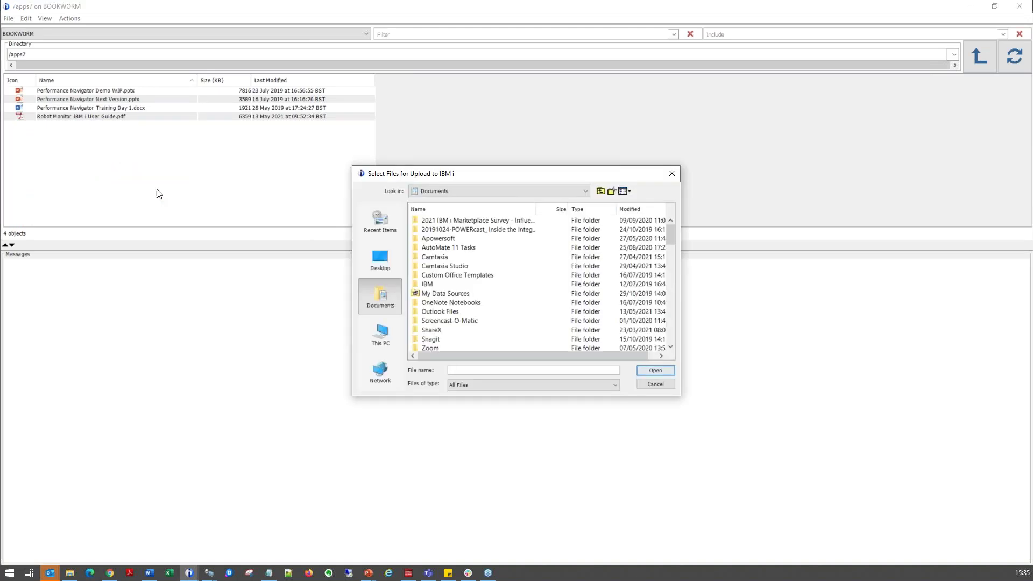
{"action": "left_click", "coordinate": [380, 334]}
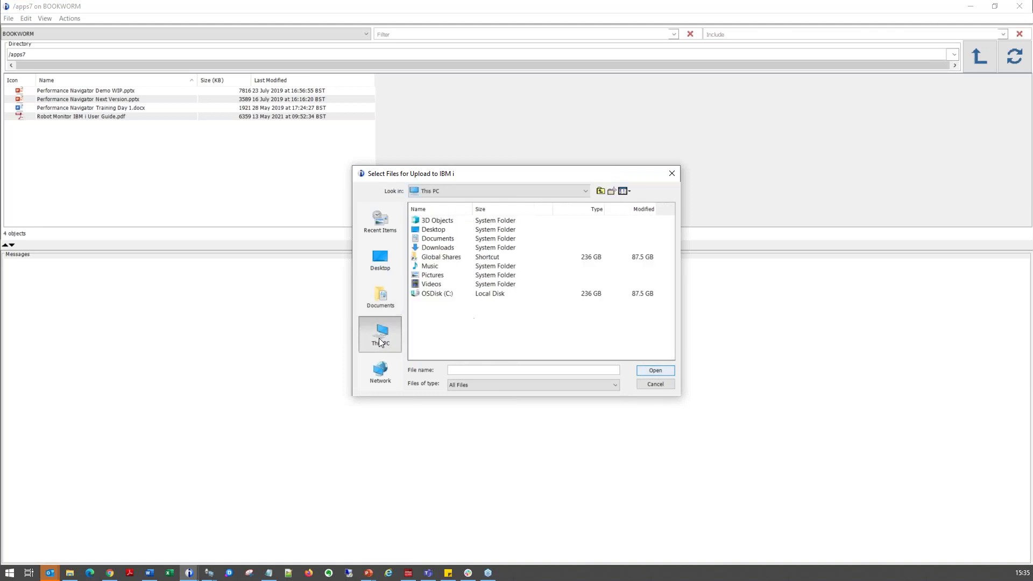
{"action": "double_click", "coordinate": [441, 294]}
{"action": "scroll", "coordinate": [441, 305], "scroll_direction": "down", "scroll_amount": 3}
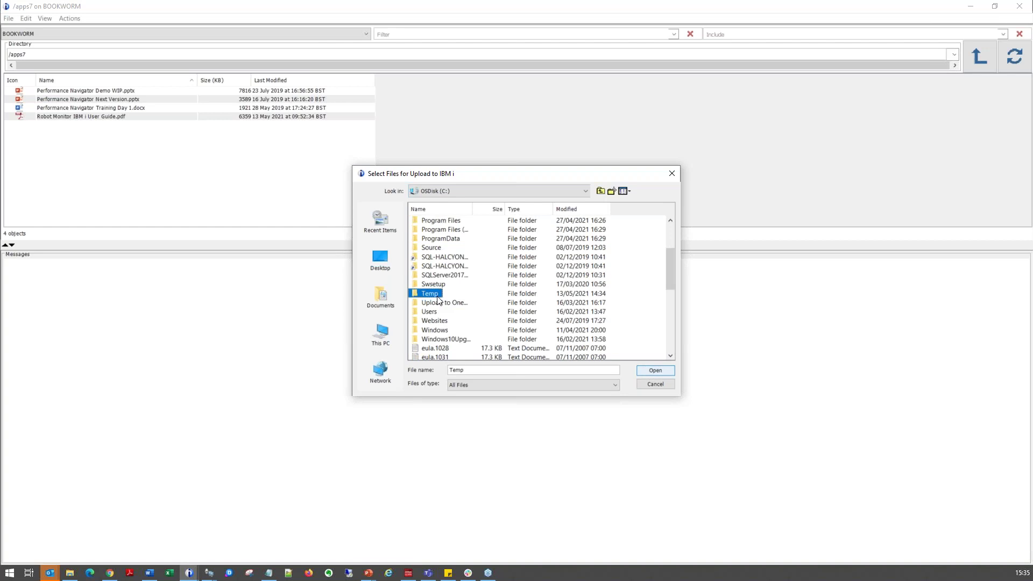
{"action": "double_click", "coordinate": [431, 294]}
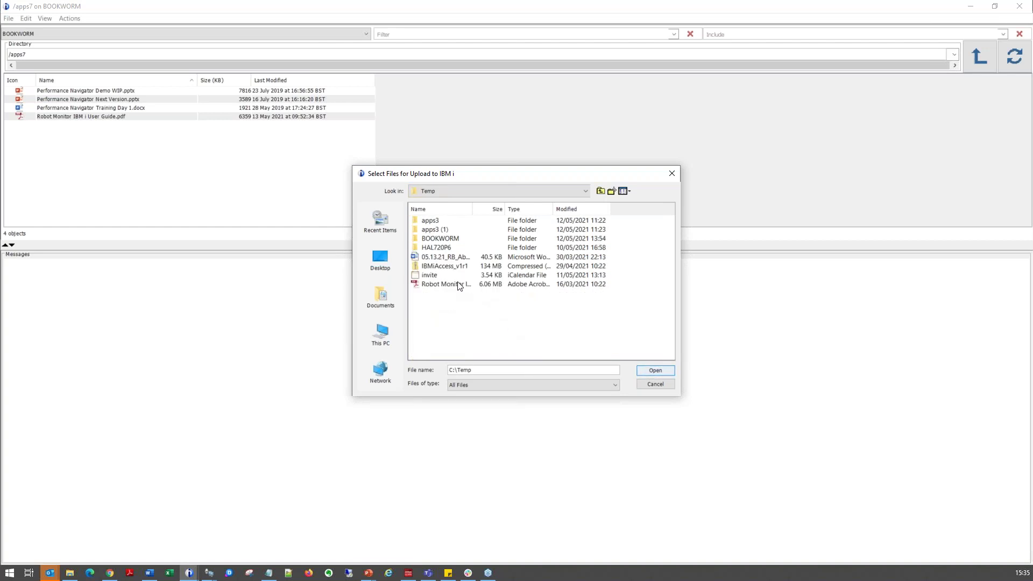
{"action": "left_click", "coordinate": [454, 257]}
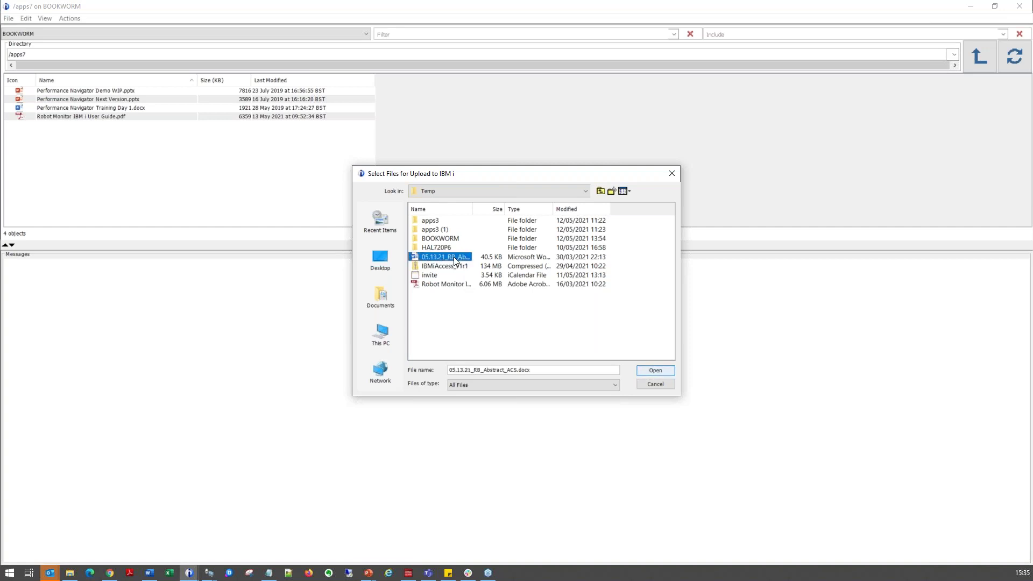
{"action": "left_click", "coordinate": [656, 370]}
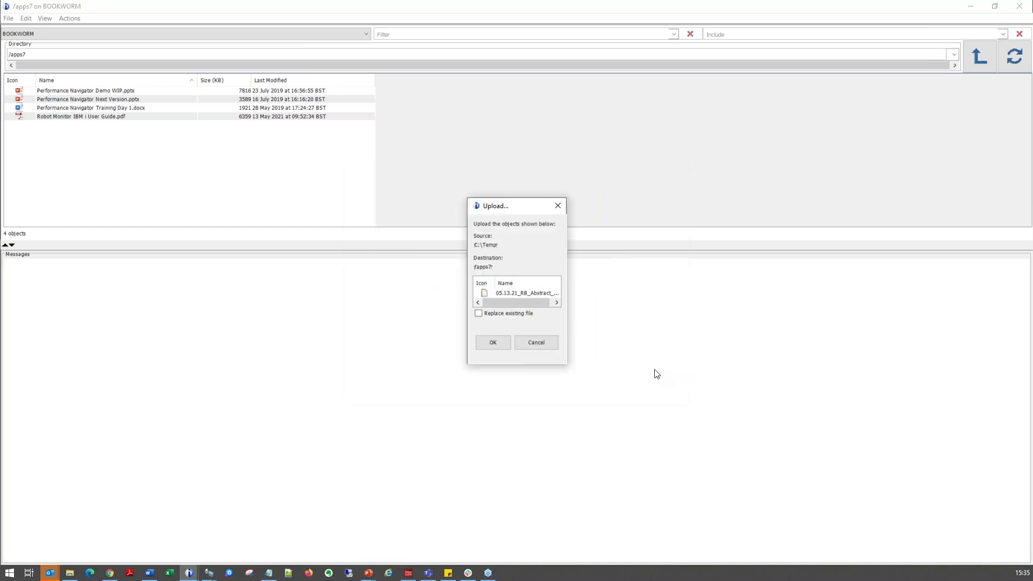
{"action": "left_click", "coordinate": [493, 343]}
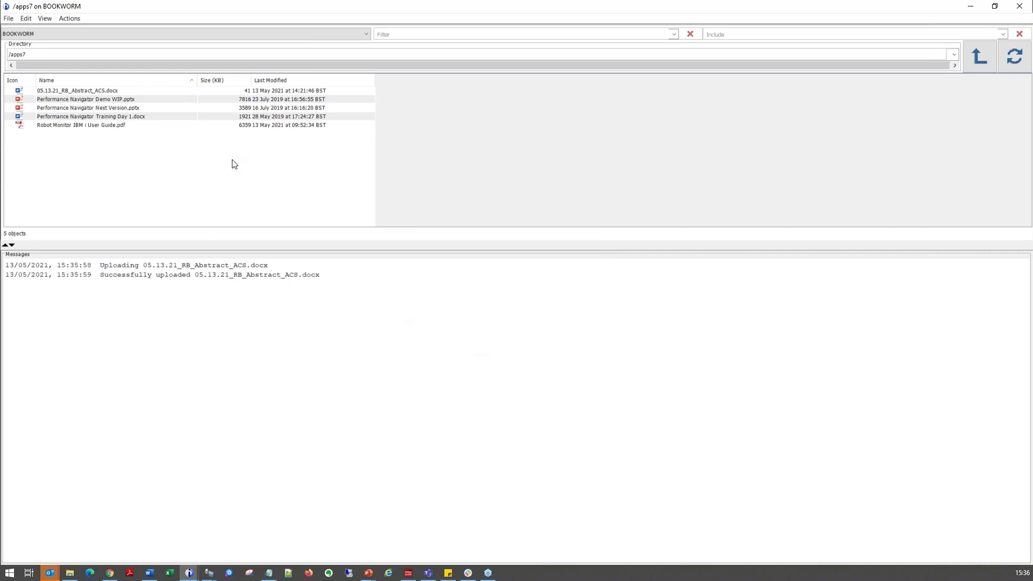
Download Performance Navigator Training Day 1.docx from the apps7 folder to the PC
{"action": "right_click", "coordinate": [117, 116]}
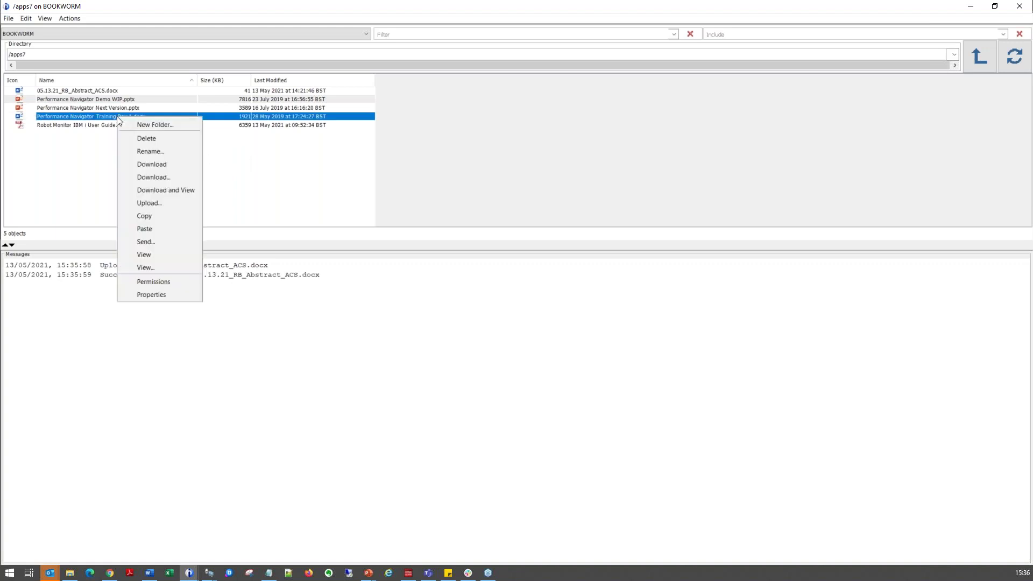
{"action": "left_click", "coordinate": [155, 165]}
{"action": "left_click", "coordinate": [487, 340]}
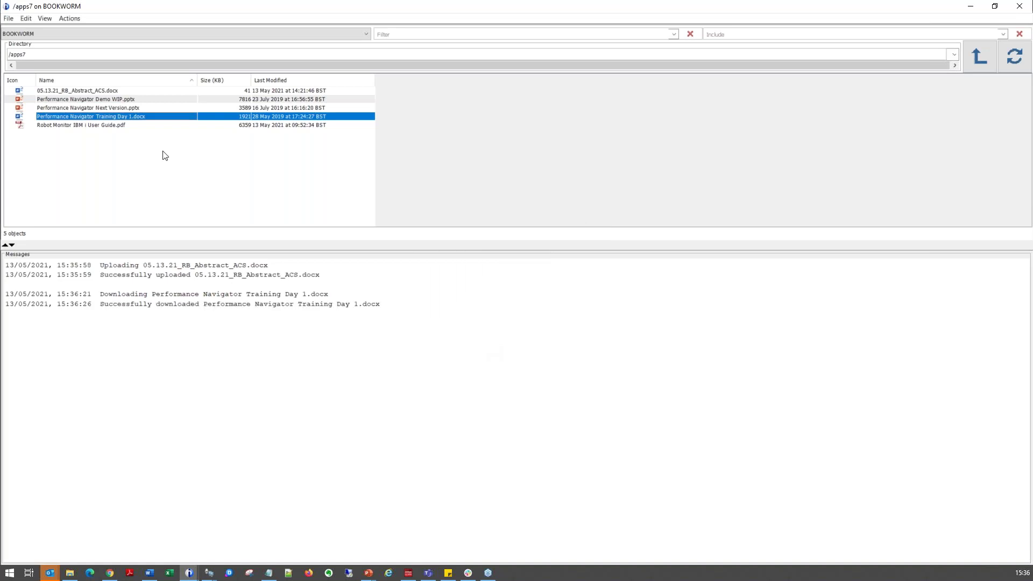
Prepare to send Performance Navigator Training Day 1.docx to the ABLE, BRUNO and FOXTROT systems, and cancel without sending
{"action": "right_click", "coordinate": [104, 119]}
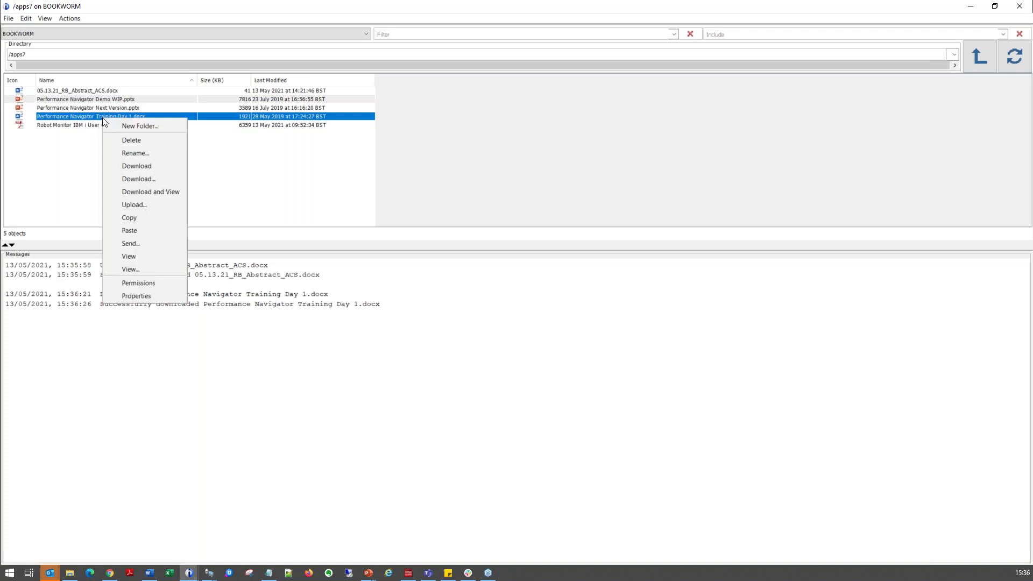
{"action": "left_click", "coordinate": [151, 243]}
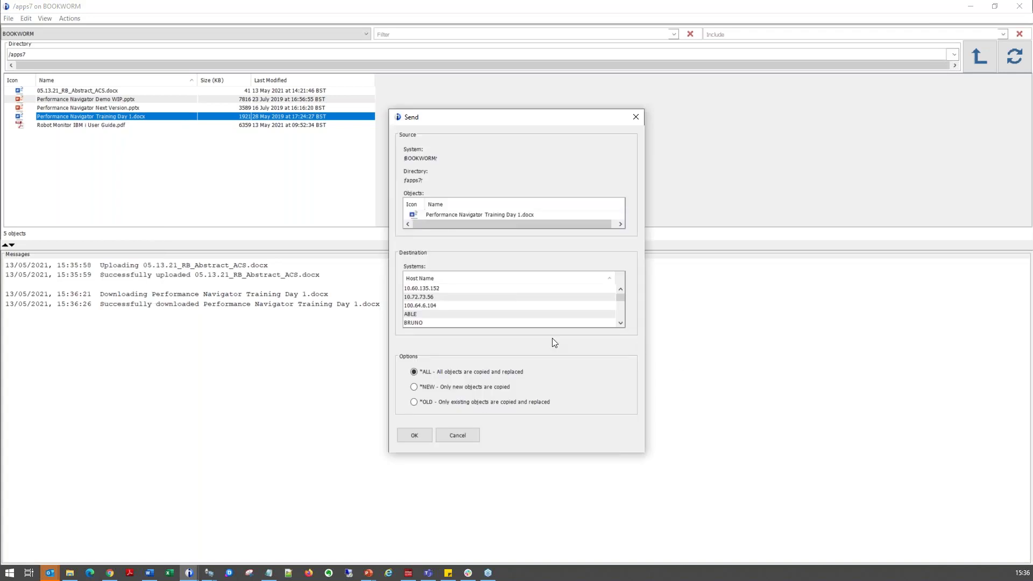
{"action": "left_click", "coordinate": [428, 323]}
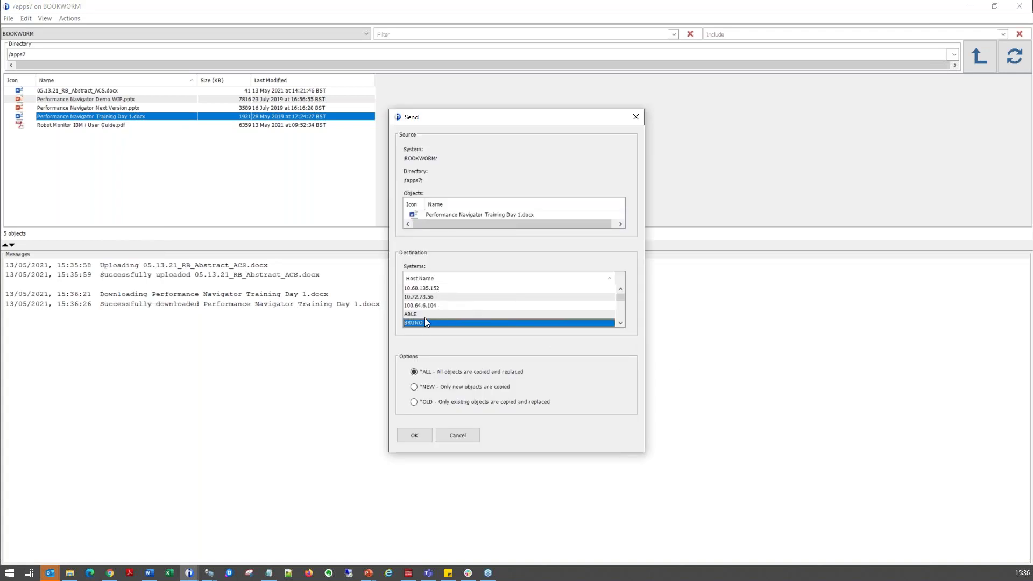
{"action": "left_click", "coordinate": [428, 313], "text": "ctrl"}
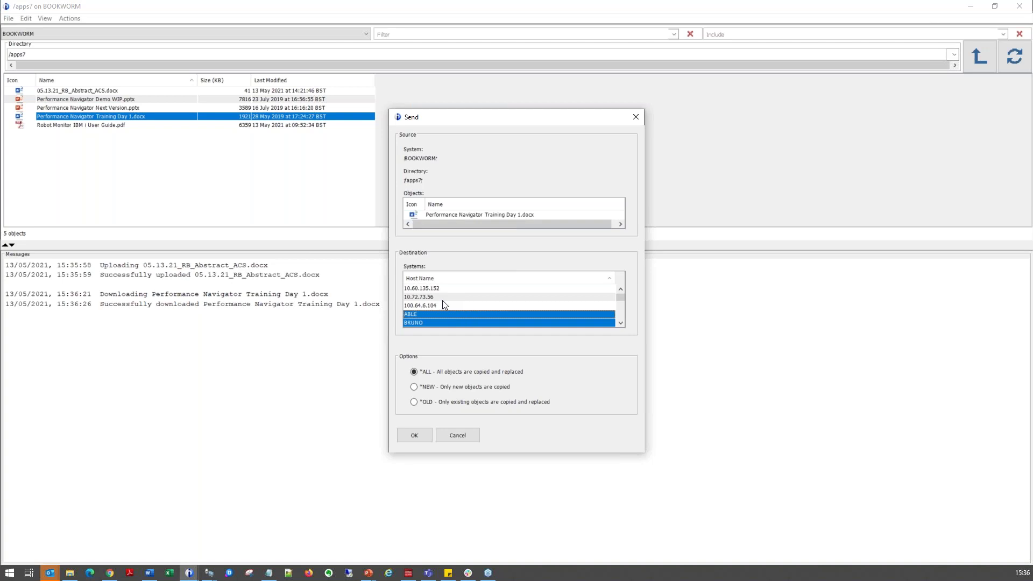
{"action": "scroll", "coordinate": [442, 299], "scroll_direction": "down", "scroll_amount": 1}
{"action": "left_click", "coordinate": [437, 316], "text": "ctrl"}
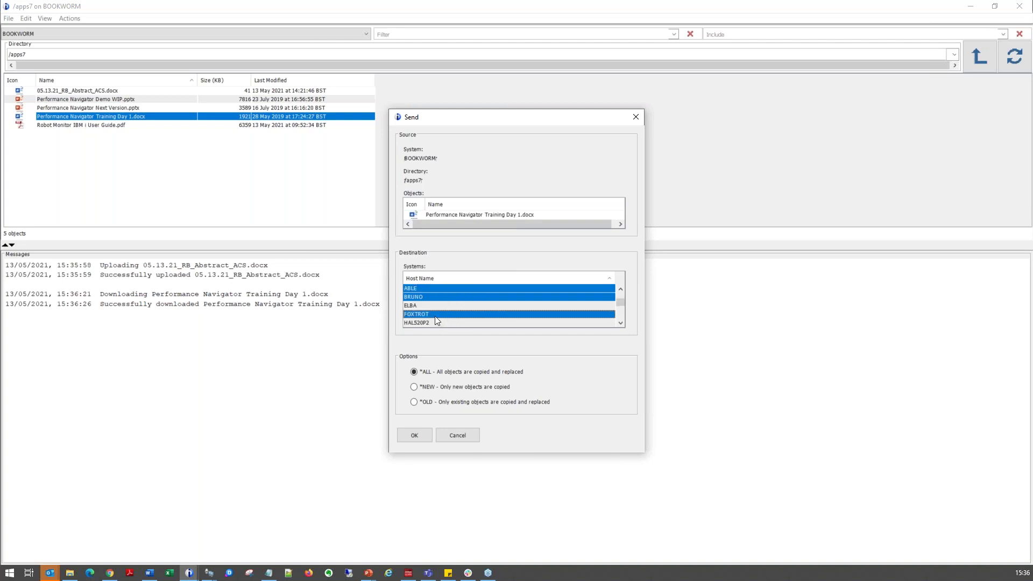
{"action": "left_click", "coordinate": [464, 438]}
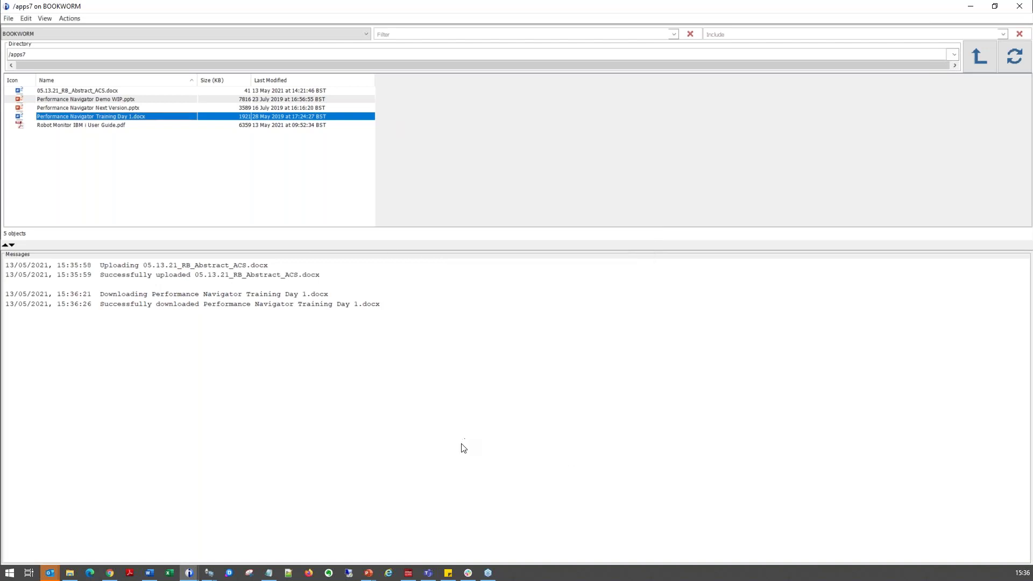
Close the Integrated File System window and open the printer output for BOOKWORM in a maximized window
{"action": "left_click", "coordinate": [1019, 6]}
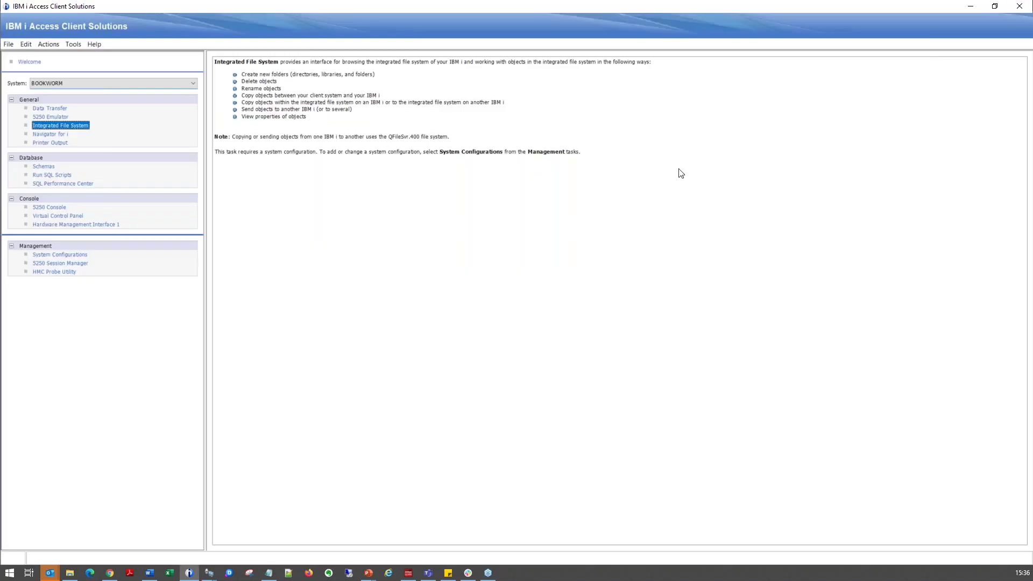
{"action": "left_click", "coordinate": [51, 142]}
{"action": "left_click", "coordinate": [50, 108]}
{"action": "left_click", "coordinate": [61, 144]}
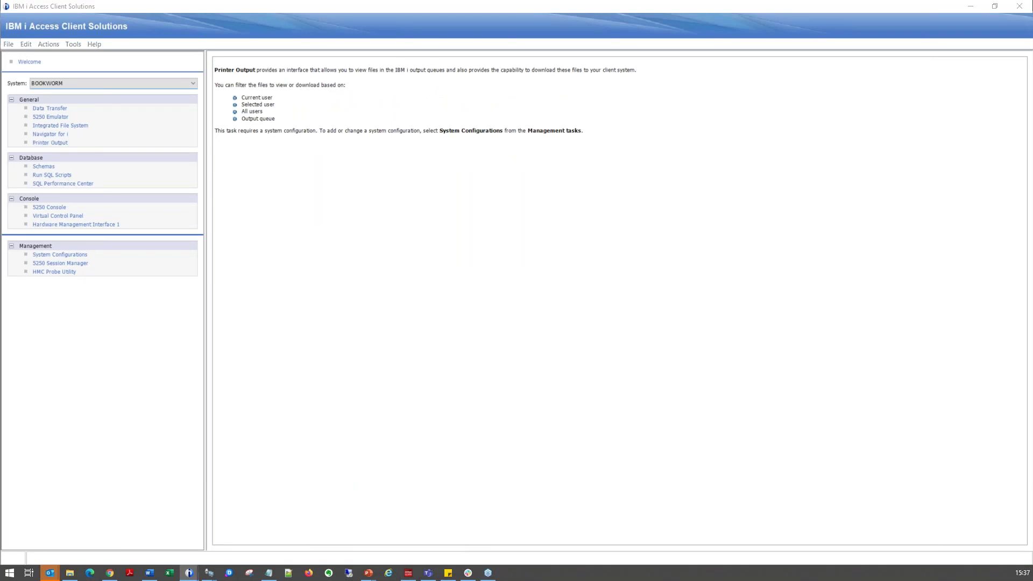
{"action": "left_click_drag", "start_coordinate": [560, 541], "coordinate": [551, 117]}
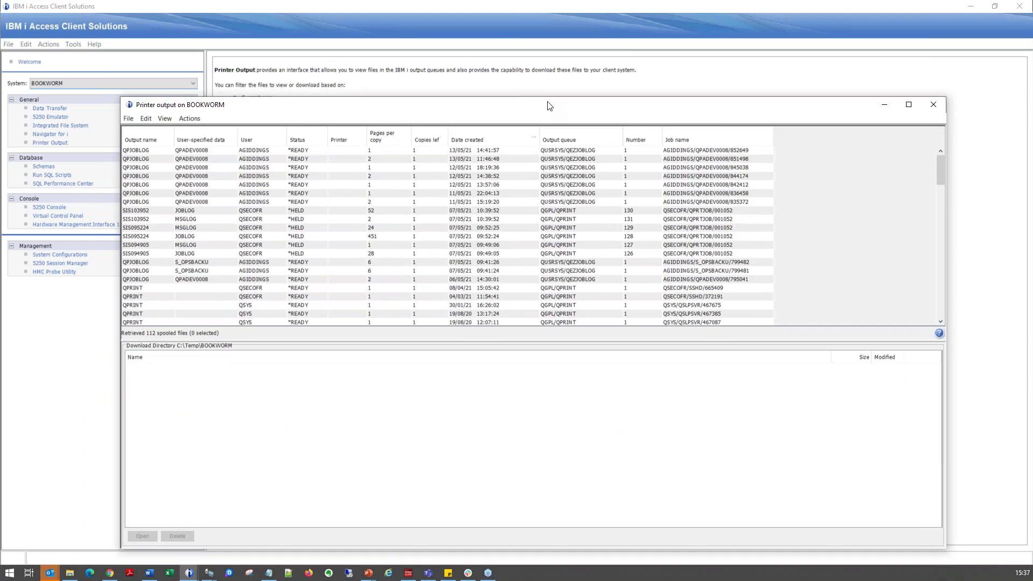
{"action": "double_click", "coordinate": [552, 116]}
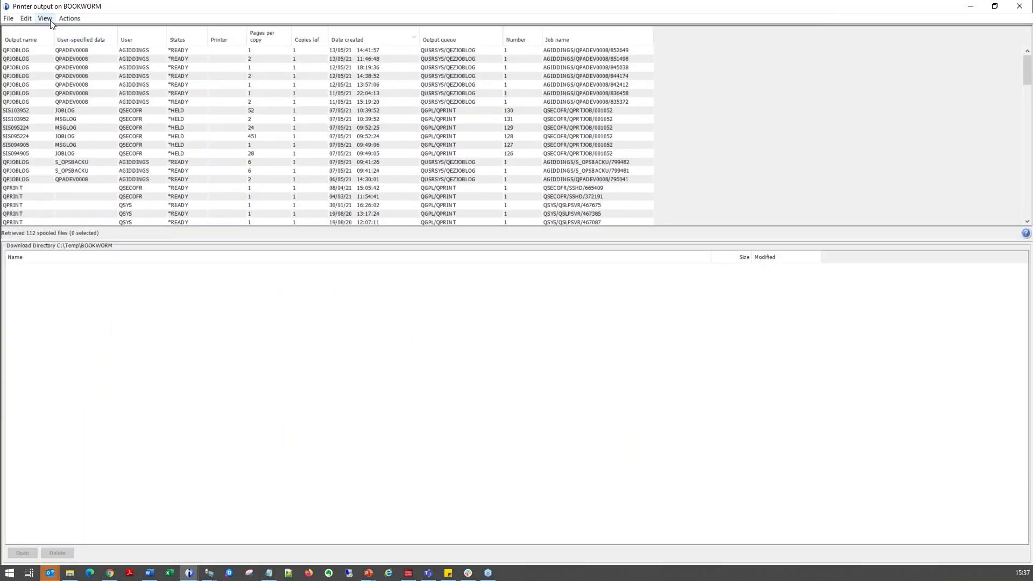
Filter the spooled files by current user, output queue QGPL/QPRINT and creation from 12/05/2021 15:37:04 to 13/05/2021 15:37:04
{"action": "left_click", "coordinate": [51, 22]}
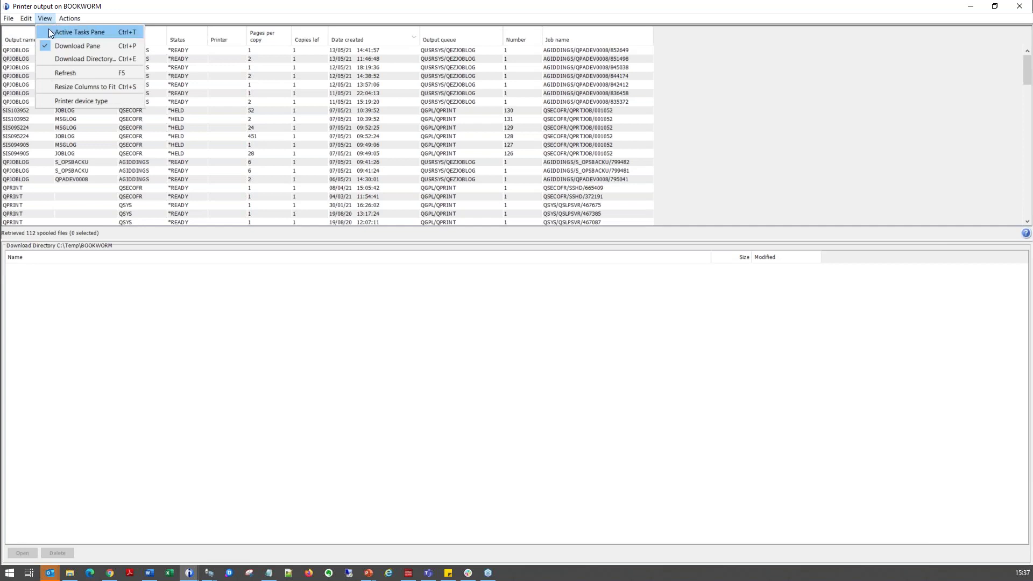
{"action": "left_click", "coordinate": [42, 44]}
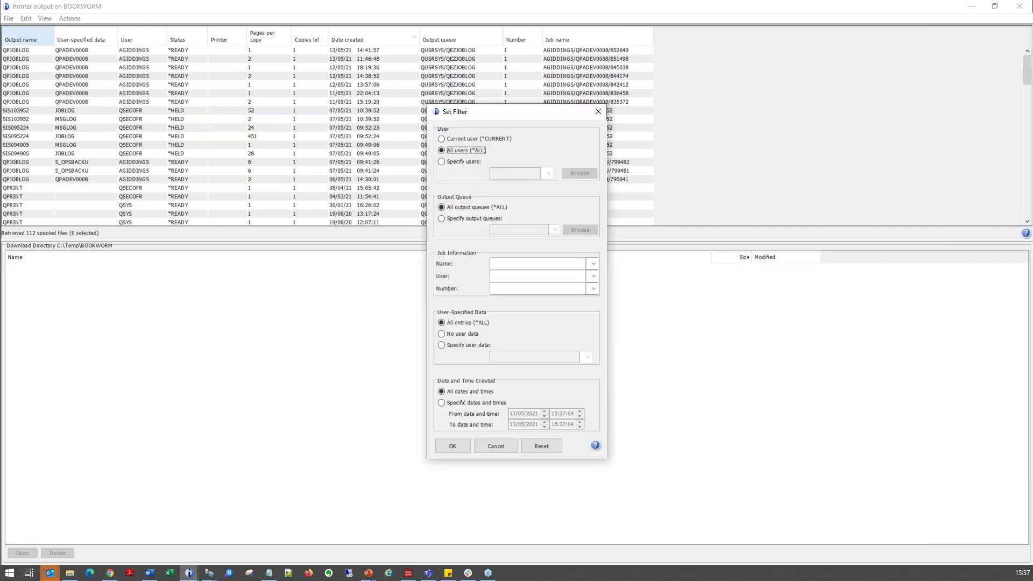
{"action": "left_click", "coordinate": [470, 141]}
{"action": "left_click", "coordinate": [473, 221]}
{"action": "left_click", "coordinate": [556, 232]}
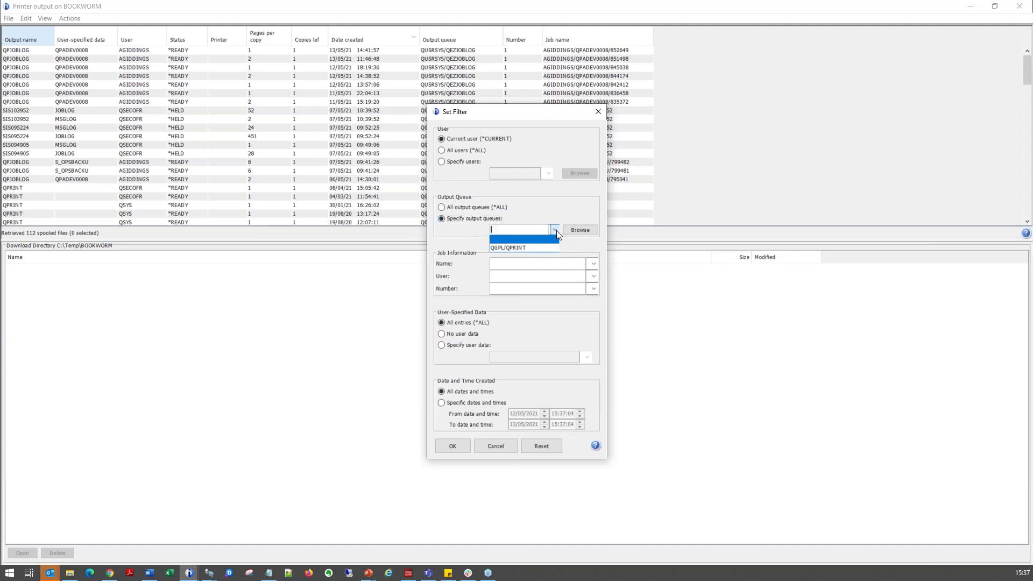
{"action": "left_click", "coordinate": [526, 247]}
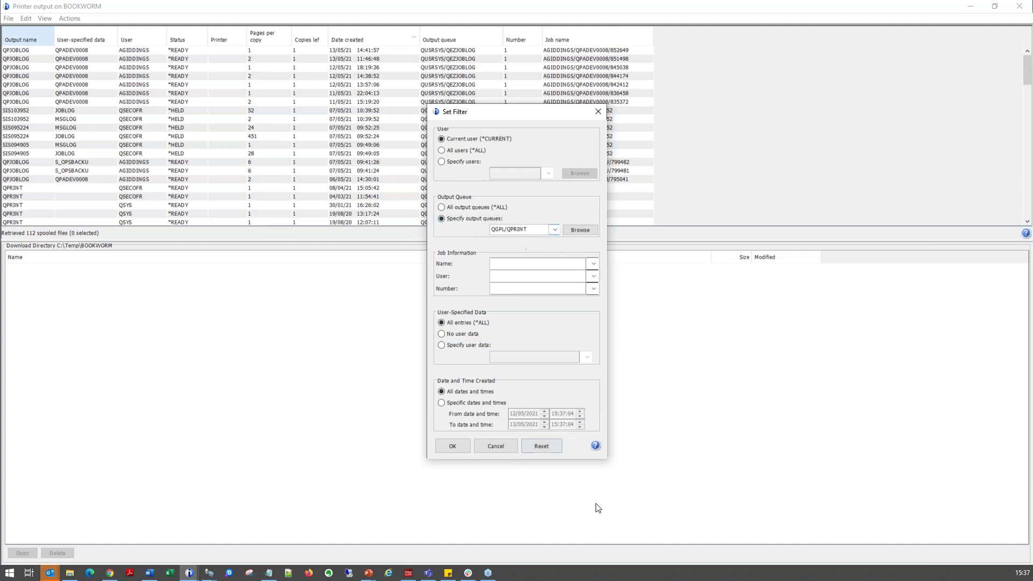
{"action": "left_click", "coordinate": [461, 405]}
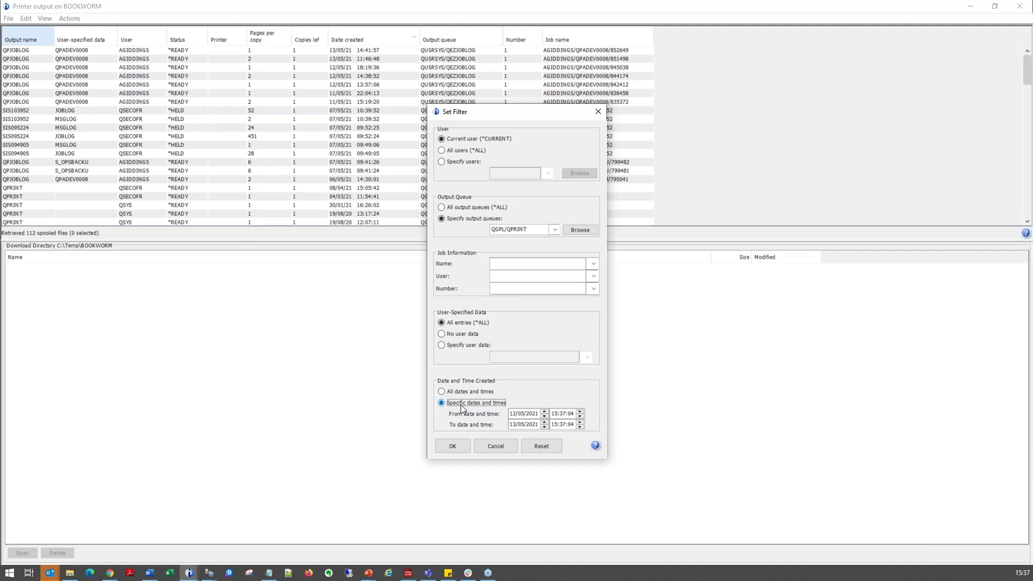
{"action": "left_click", "coordinate": [452, 447]}
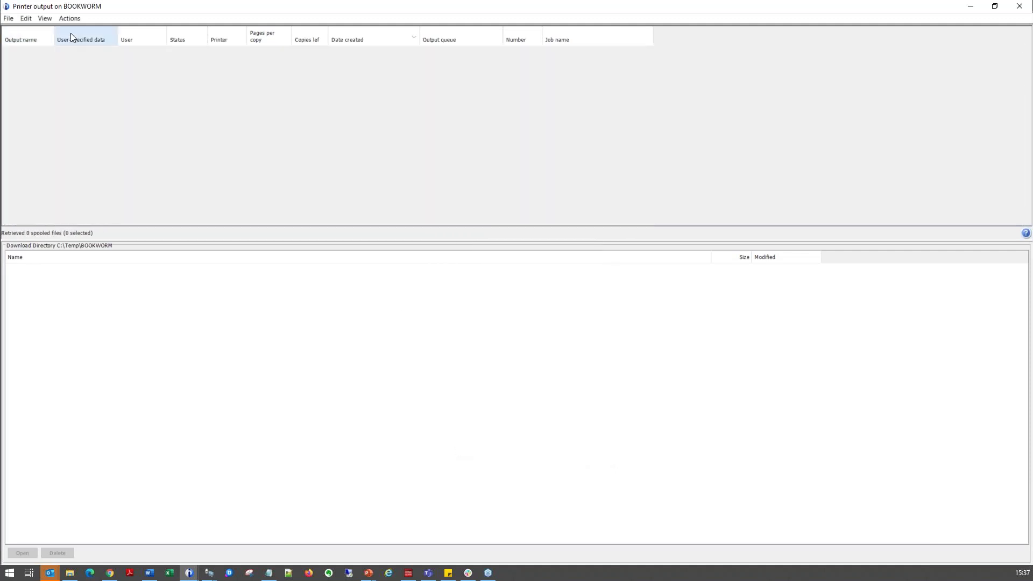
Change the spooled file filter to include all creation dates and times
{"action": "left_click", "coordinate": [31, 19]}
{"action": "mouse_move", "coordinate": [44, 18]}
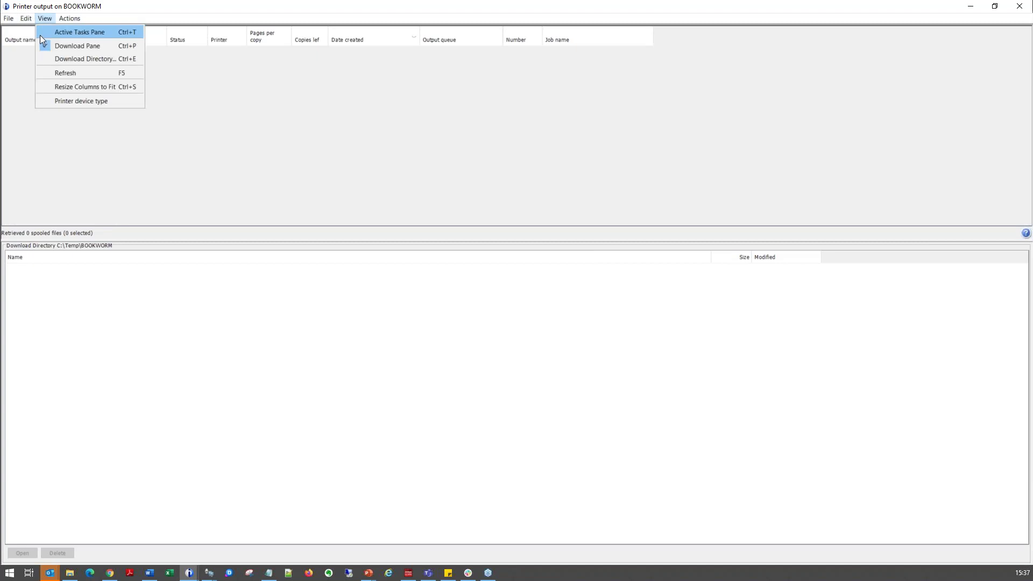
{"action": "left_click", "coordinate": [36, 47]}
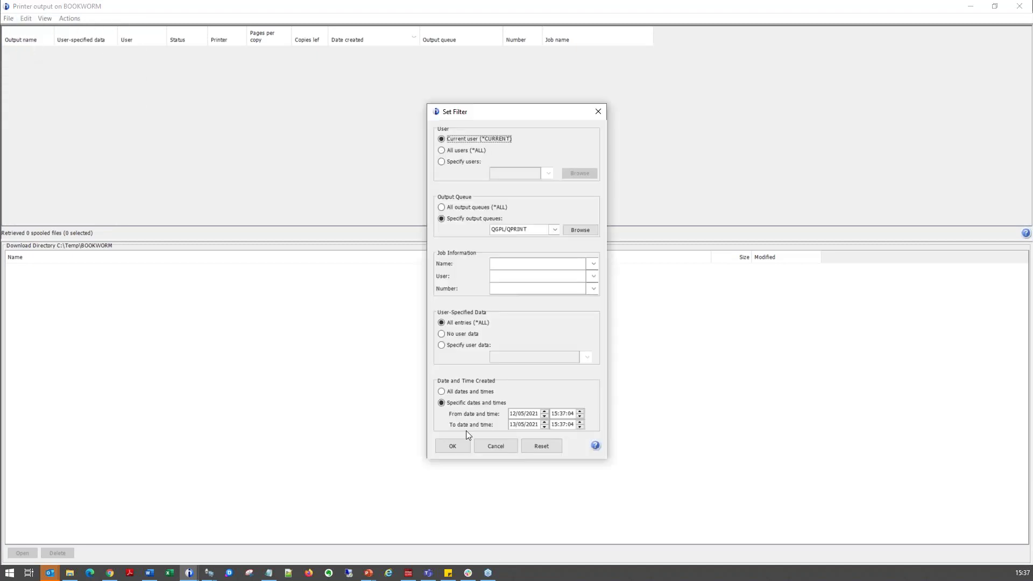
{"action": "left_click", "coordinate": [454, 392]}
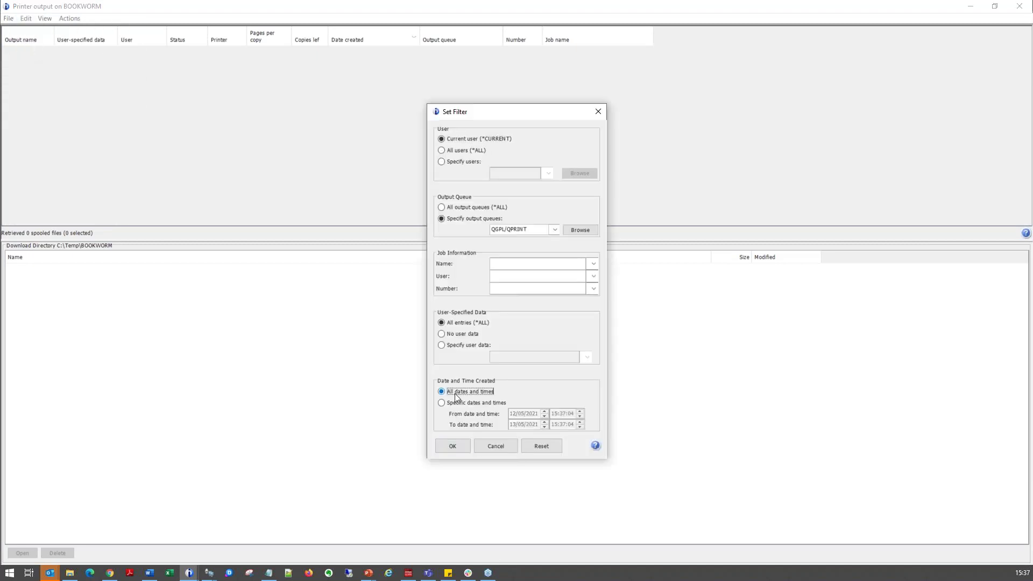
{"action": "left_click", "coordinate": [457, 447]}
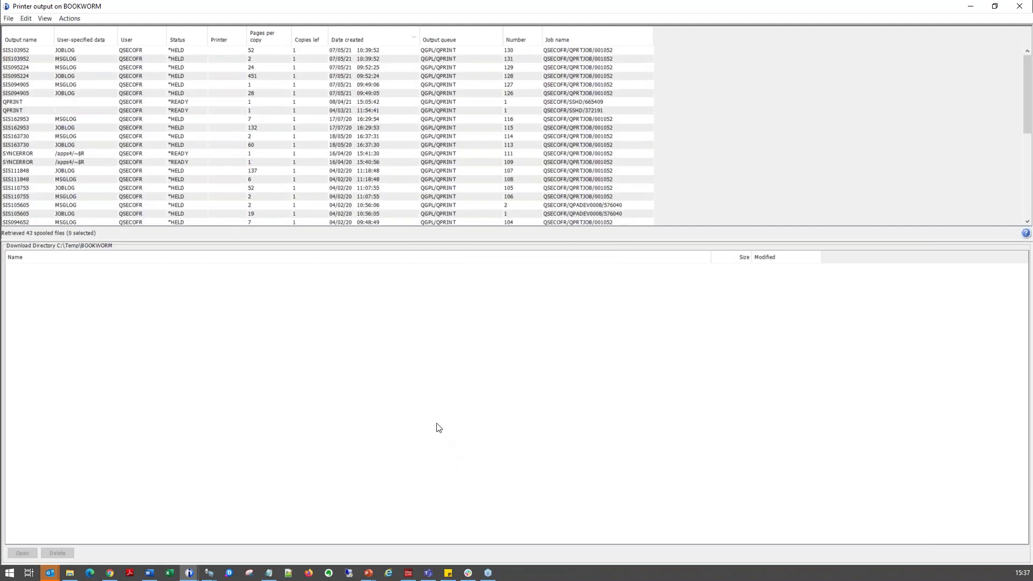
View the QPRINT spooled file created on 04/03/21 as a PDF without downloading it, and close the viewer
{"action": "left_click", "coordinate": [139, 112]}
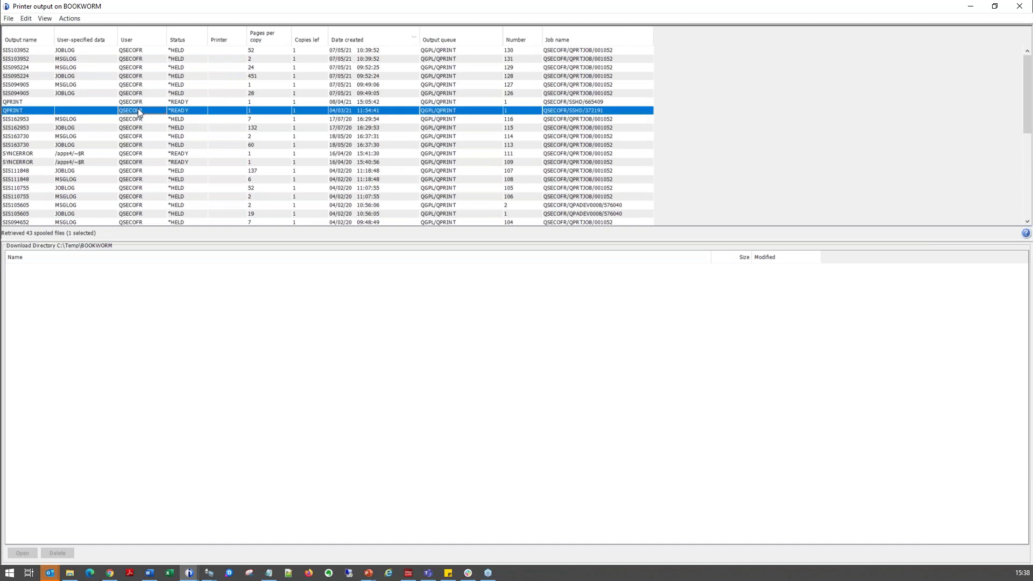
{"action": "right_click", "coordinate": [138, 108]}
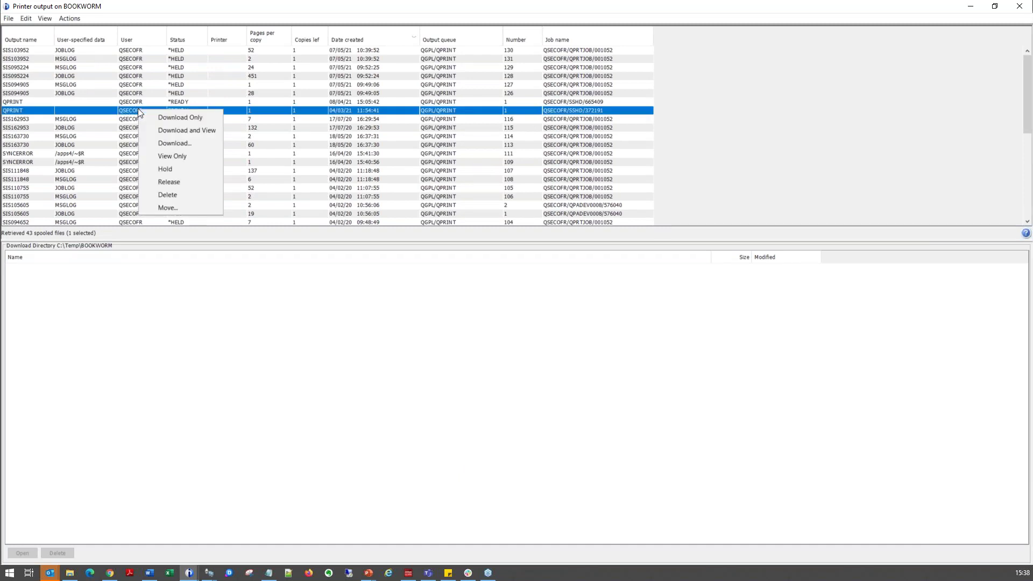
{"action": "left_click", "coordinate": [170, 156]}
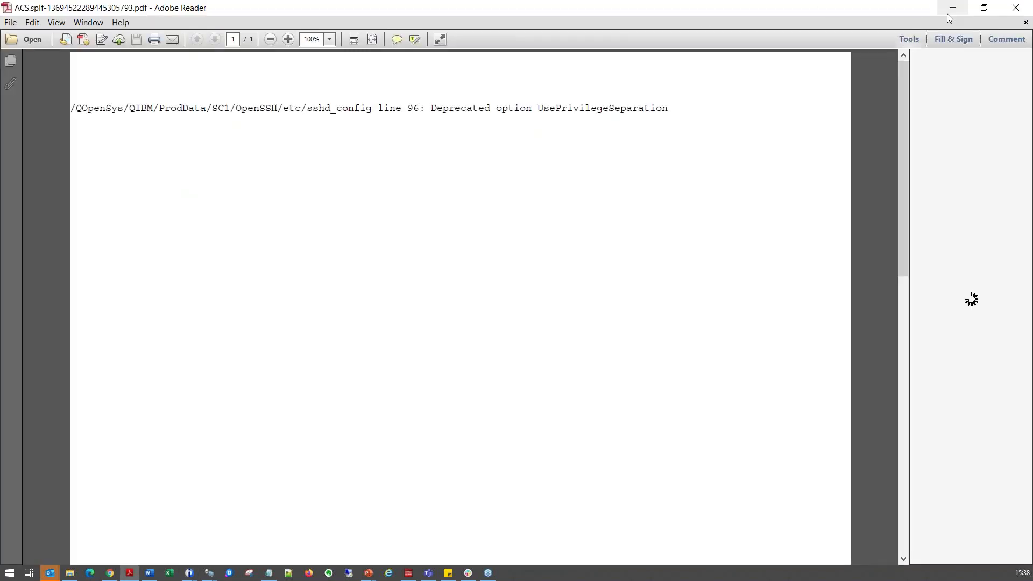
{"action": "left_click", "coordinate": [1015, 8]}
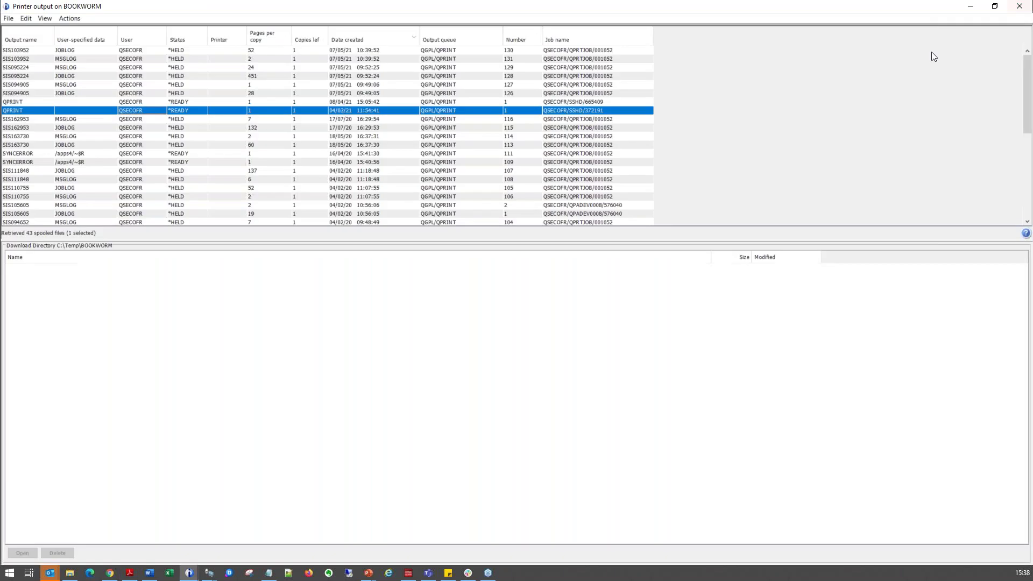
Review the download location and PDF format options for the selected QPRINT spooled file, cancel the download, and minimize the open windows
{"action": "right_click", "coordinate": [116, 112]}
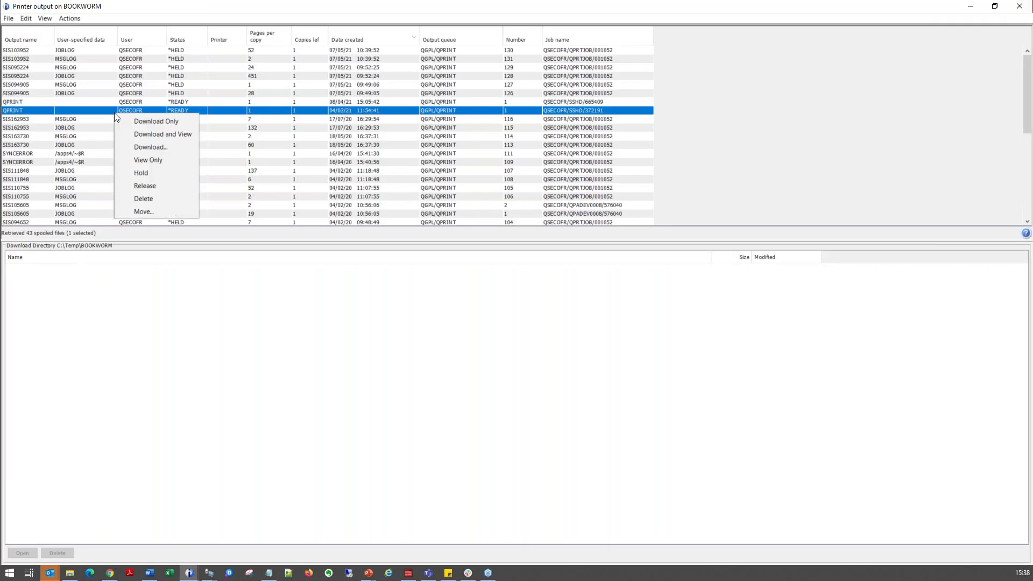
{"action": "left_click", "coordinate": [159, 146]}
{"action": "left_click", "coordinate": [464, 274]}
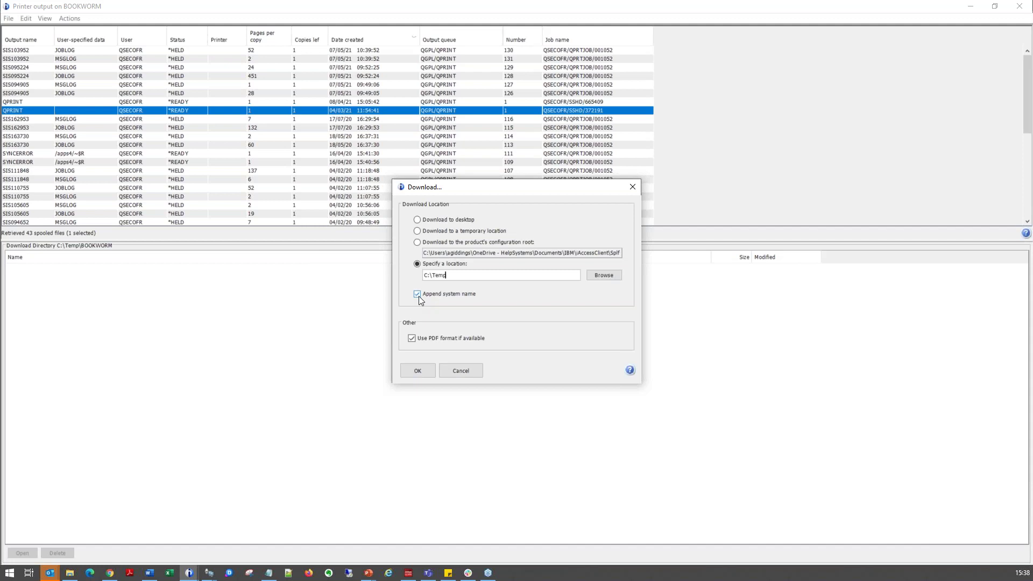
{"action": "left_click", "coordinate": [461, 371]}
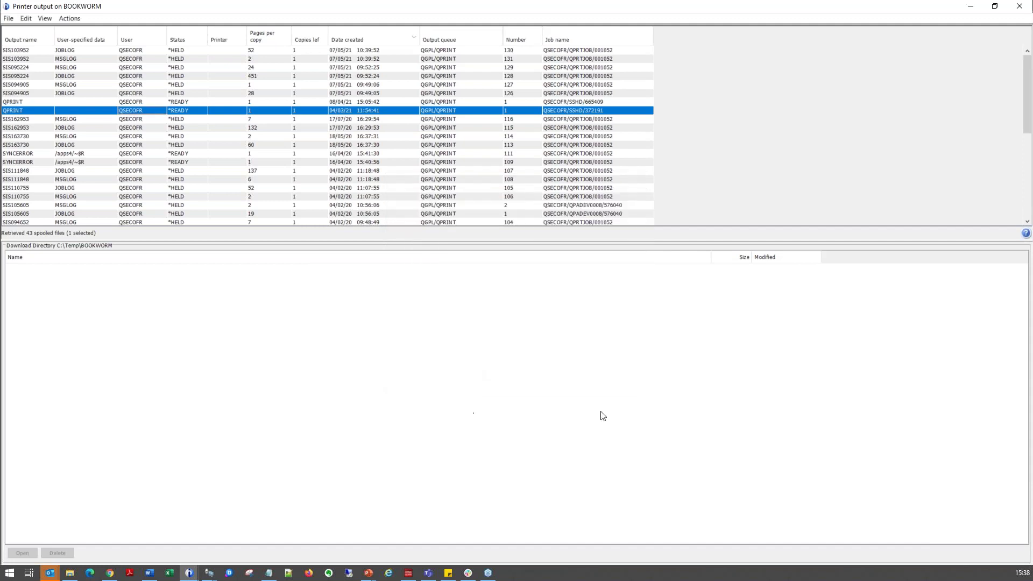
{"action": "left_click", "coordinate": [971, 6]}
{"action": "left_click", "coordinate": [971, 7]}
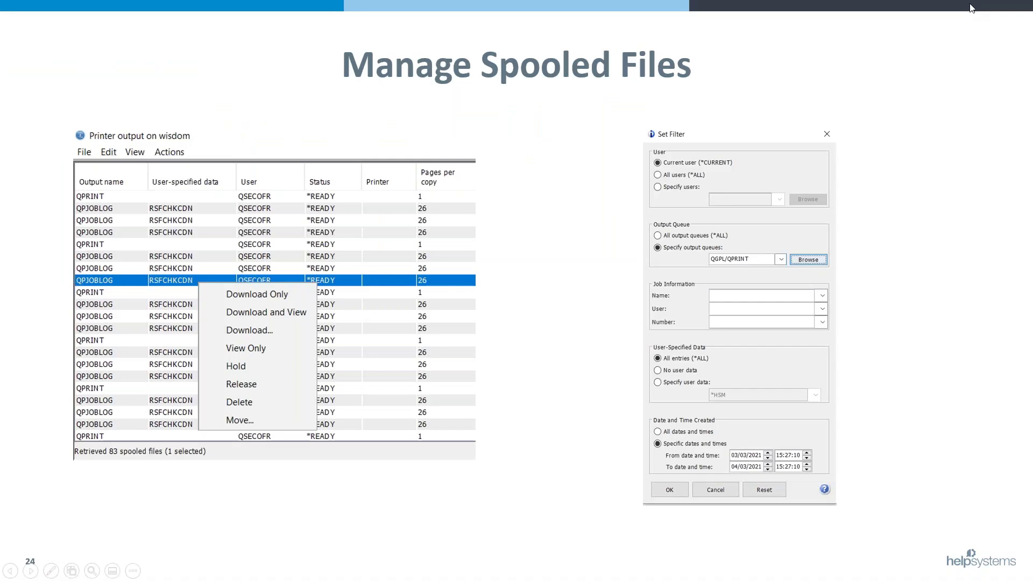
{"action": "left_click", "coordinate": [556, 371]}
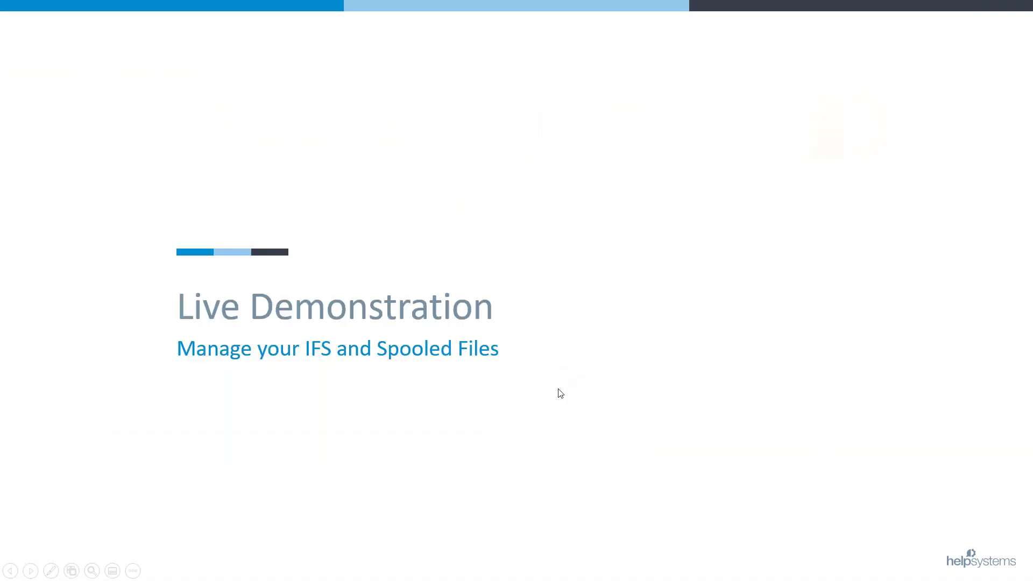
{"action": "left_click", "coordinate": [559, 395]}
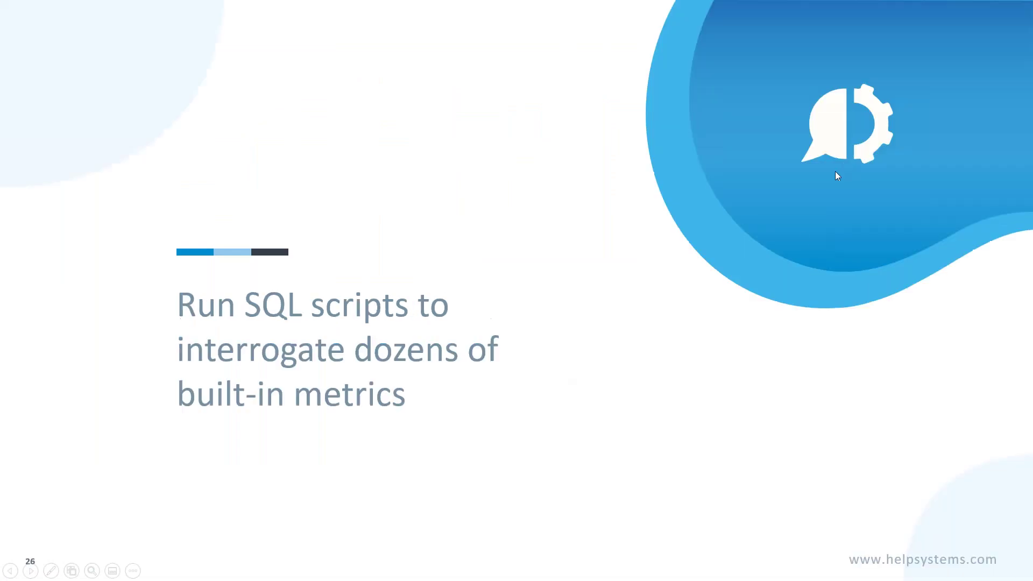